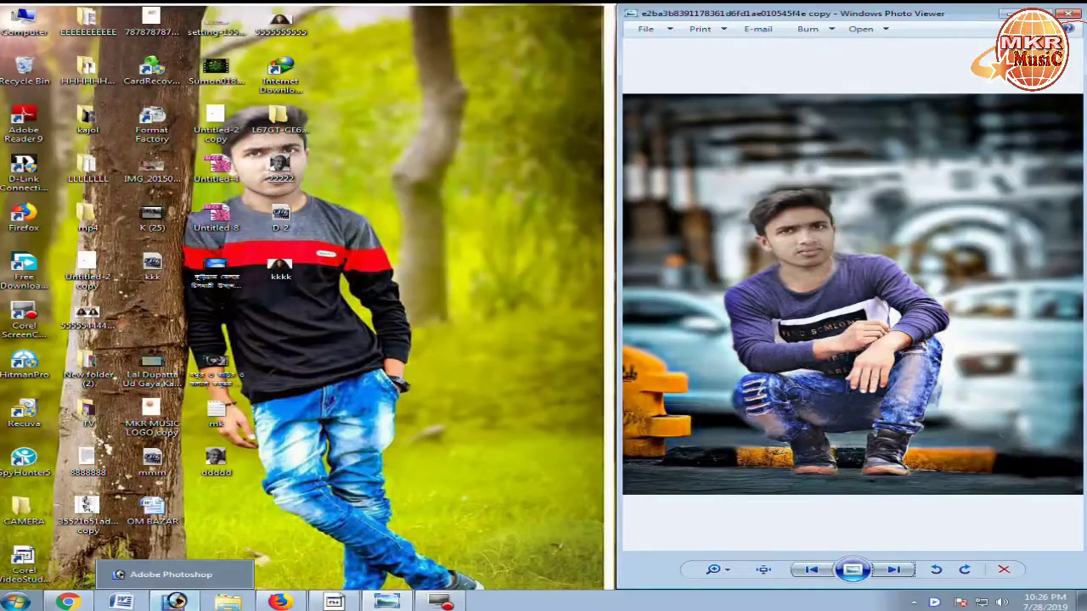
Switch from Windows Photo Viewer to the empty Photoshop workspace using the taskbar
{"action": "left_click", "coordinate": [176, 603]}
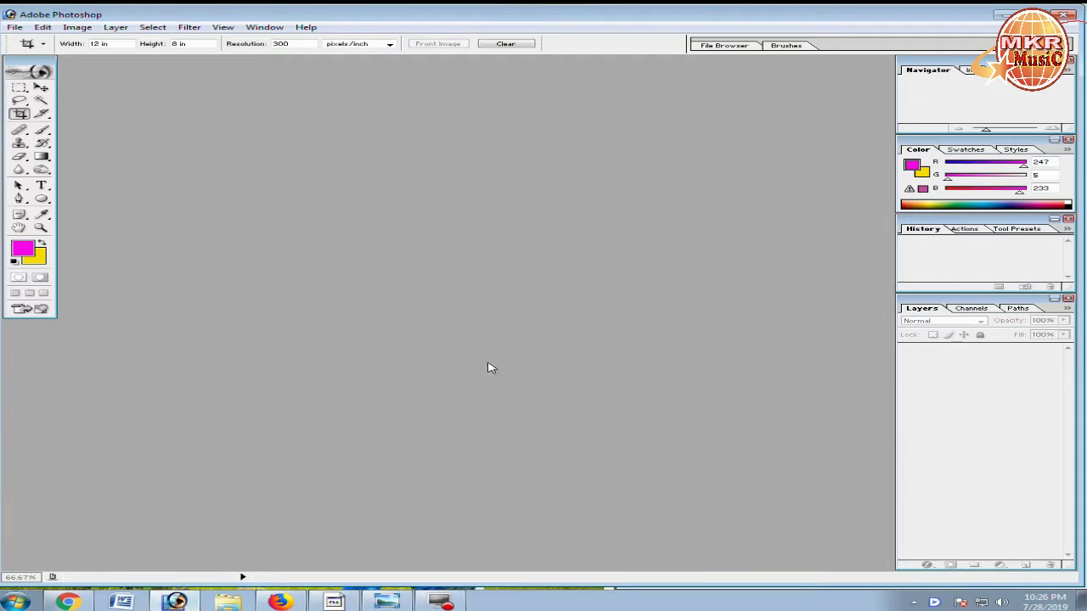
Open kkkk.jpg from the Desktop and enlarge its document window
{"action": "double_click", "coordinate": [384, 261]}
{"action": "left_click_drag", "start_coordinate": [770, 146], "coordinate": [767, 257]}
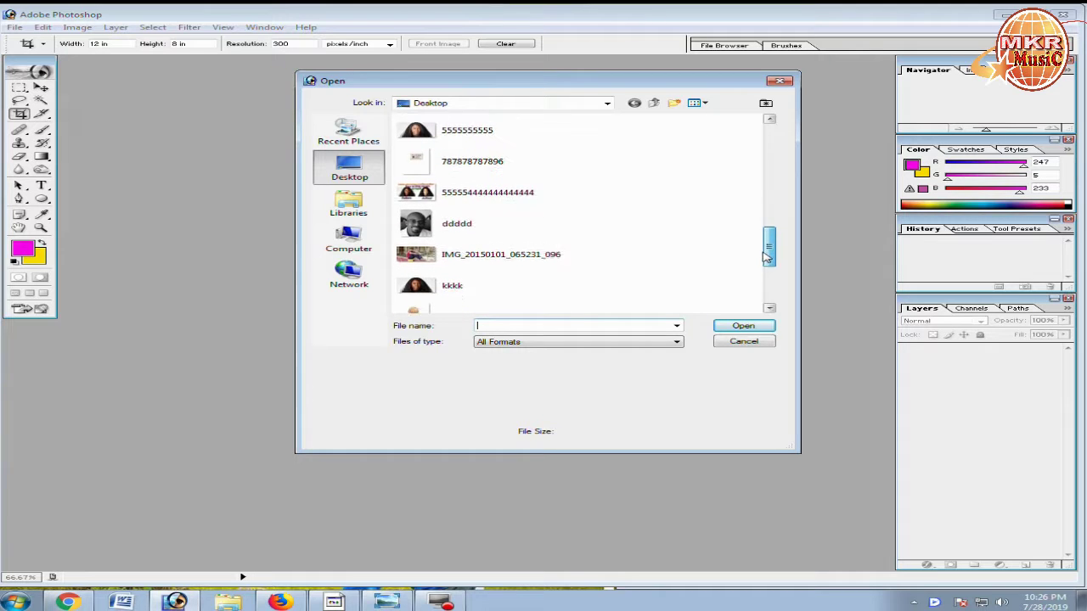
{"action": "left_click", "coordinate": [459, 262]}
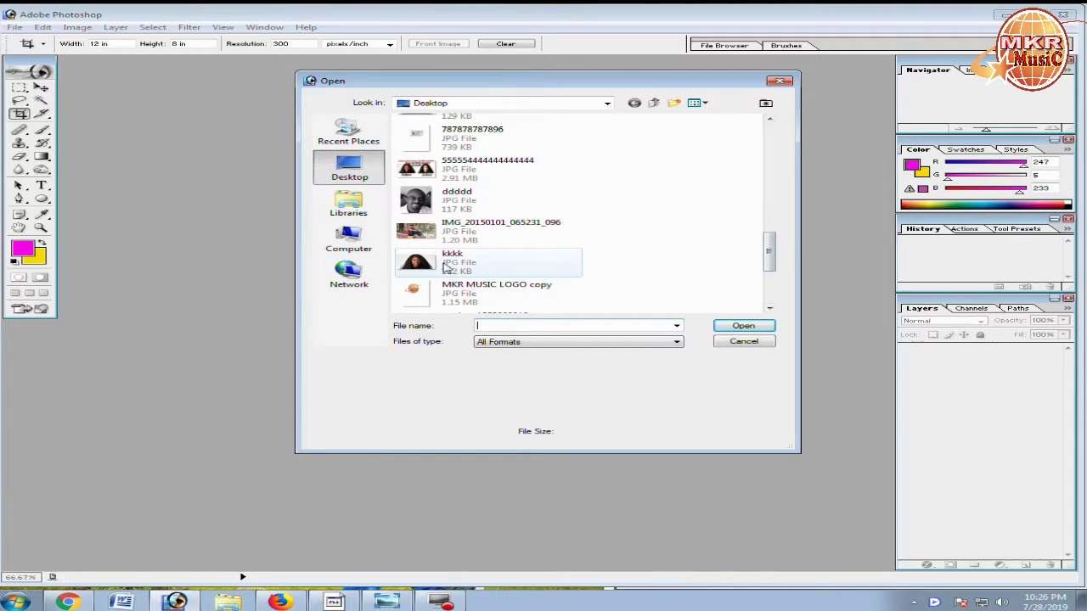
{"action": "left_click", "coordinate": [741, 327]}
{"action": "left_click_drag", "start_coordinate": [640, 300], "coordinate": [834, 524]}
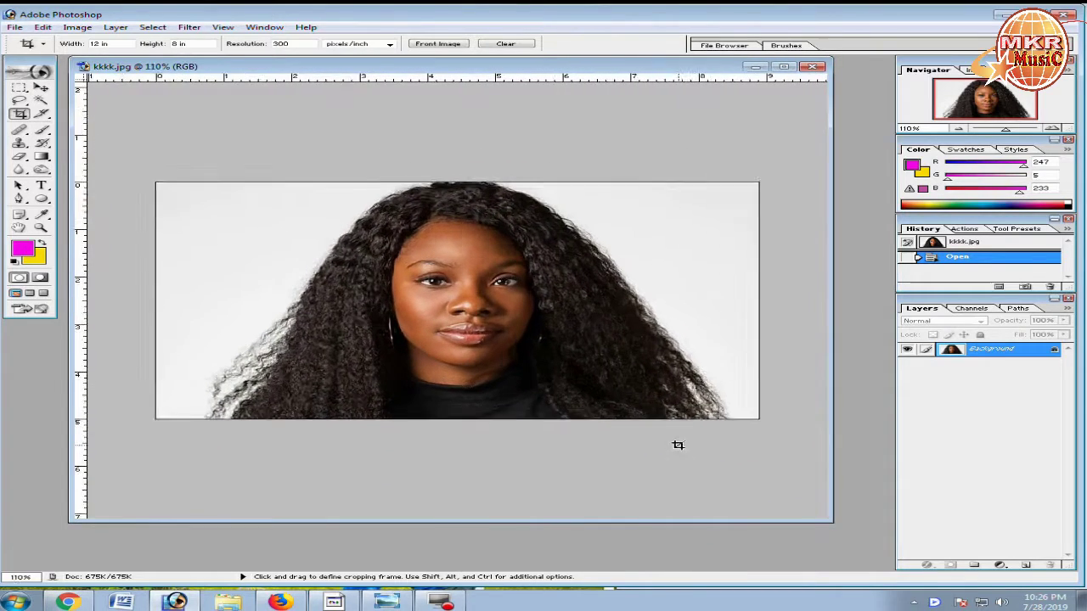
Sample the backdrop's light grey (239, 239, 239) as foreground and the sweater's black as background
{"action": "scroll", "coordinate": [678, 445], "scroll_direction": "up", "scroll_amount": 4}
{"action": "left_click_drag", "start_coordinate": [667, 525], "coordinate": [726, 524]}
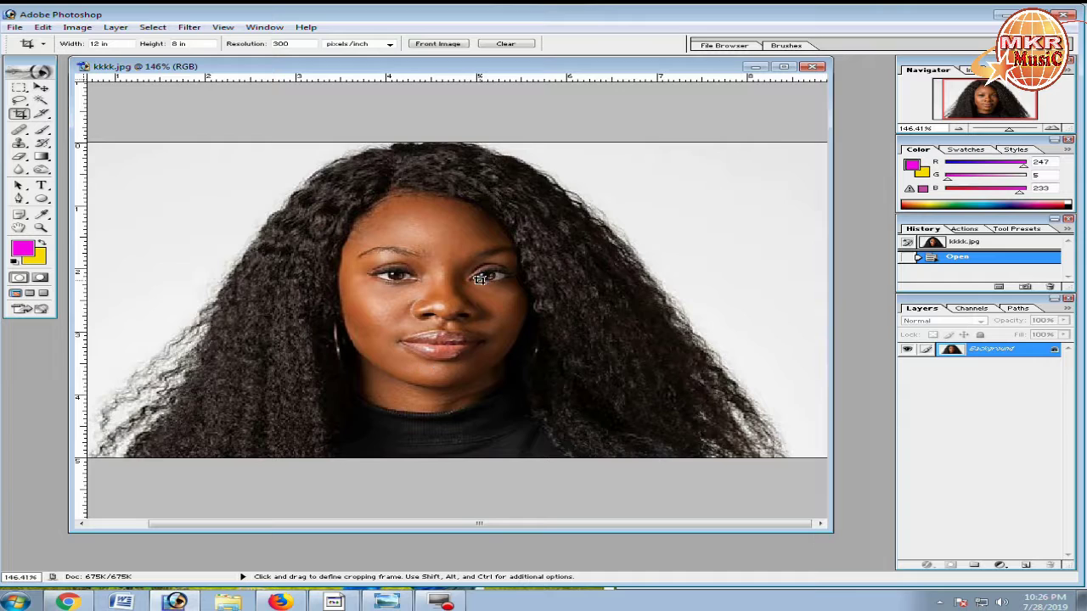
{"action": "left_click", "coordinate": [39, 88]}
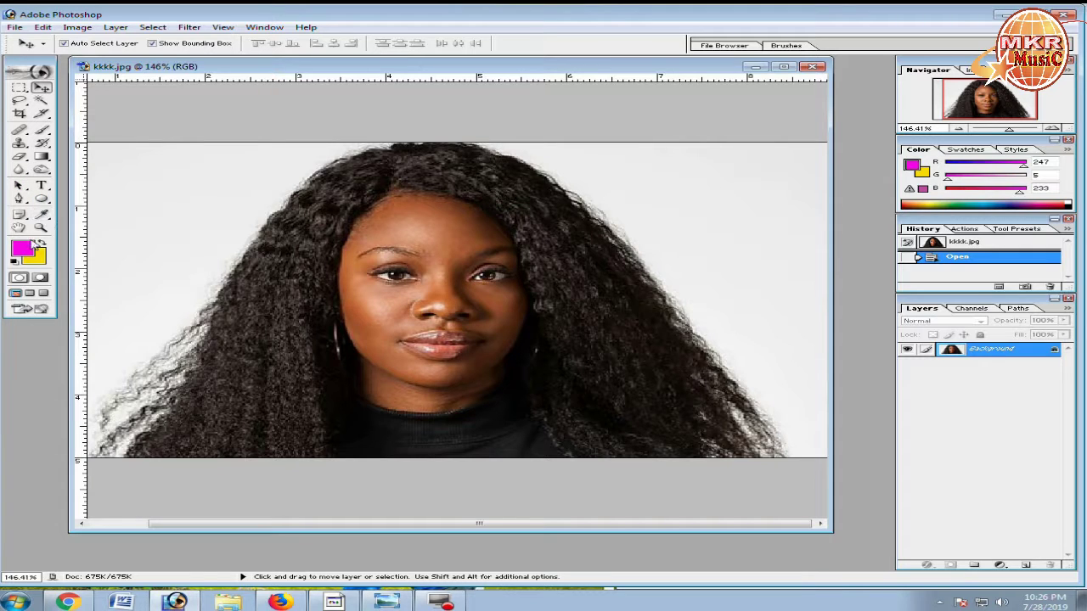
{"action": "left_click", "coordinate": [42, 215]}
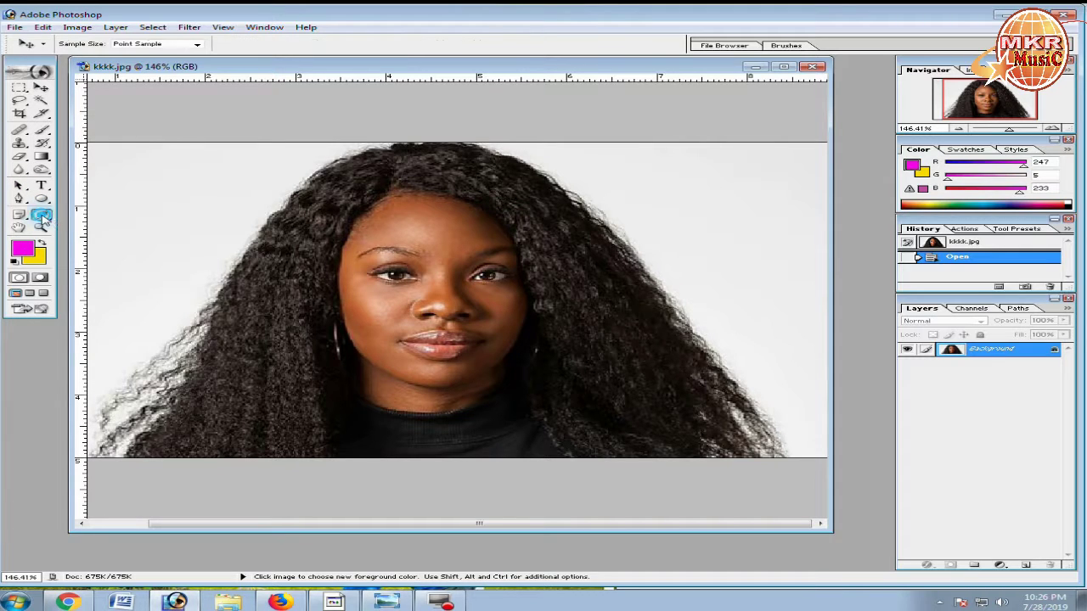
{"action": "left_click", "coordinate": [161, 230]}
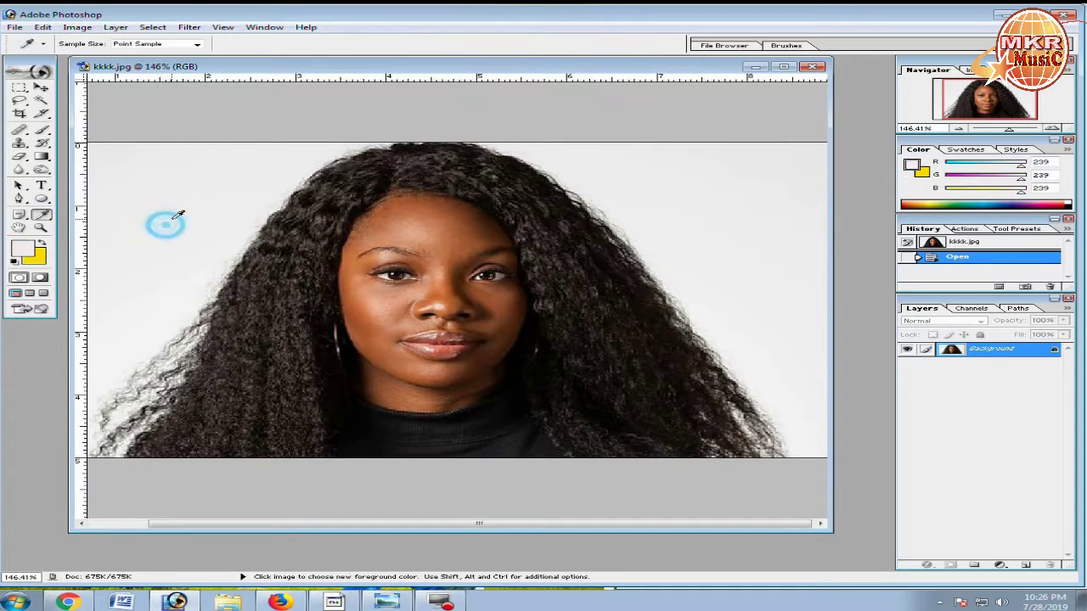
{"action": "left_click", "coordinate": [40, 245]}
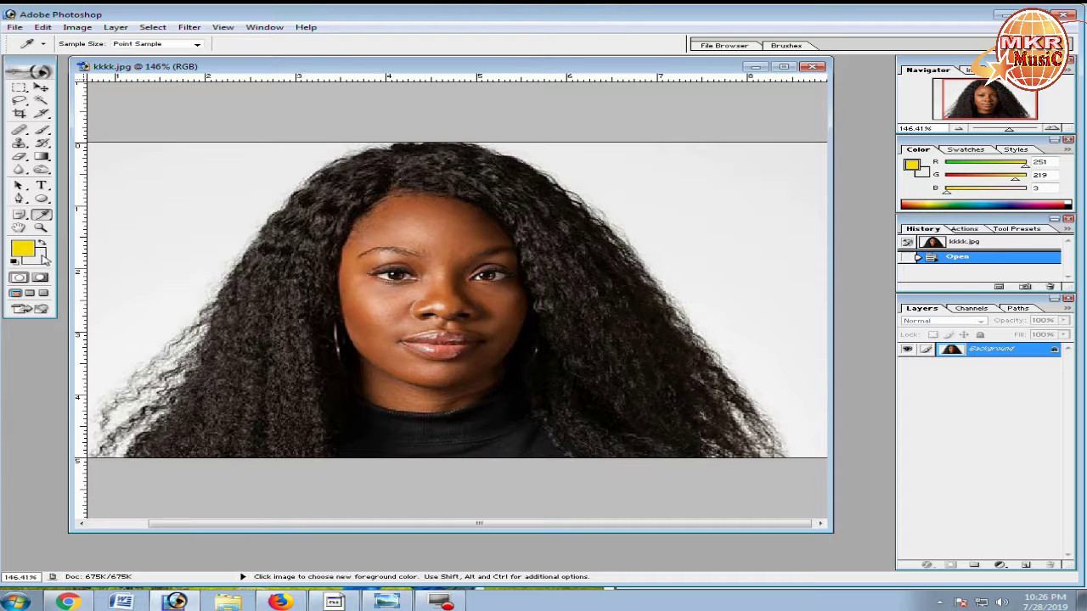
{"action": "left_click", "coordinate": [371, 432]}
{"action": "left_click", "coordinate": [42, 244]}
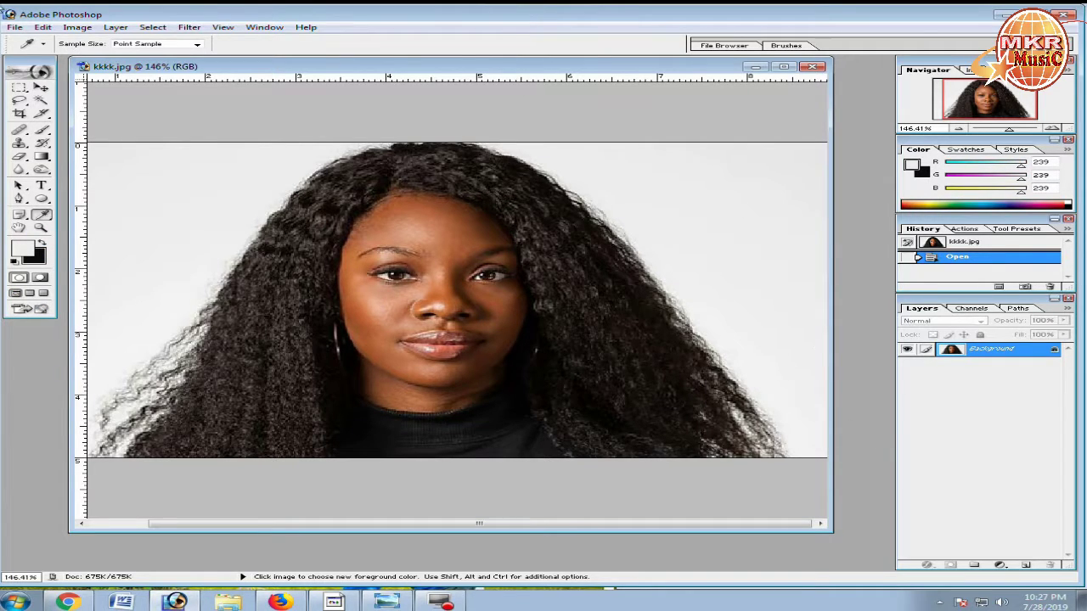
{"action": "left_click", "coordinate": [41, 87]}
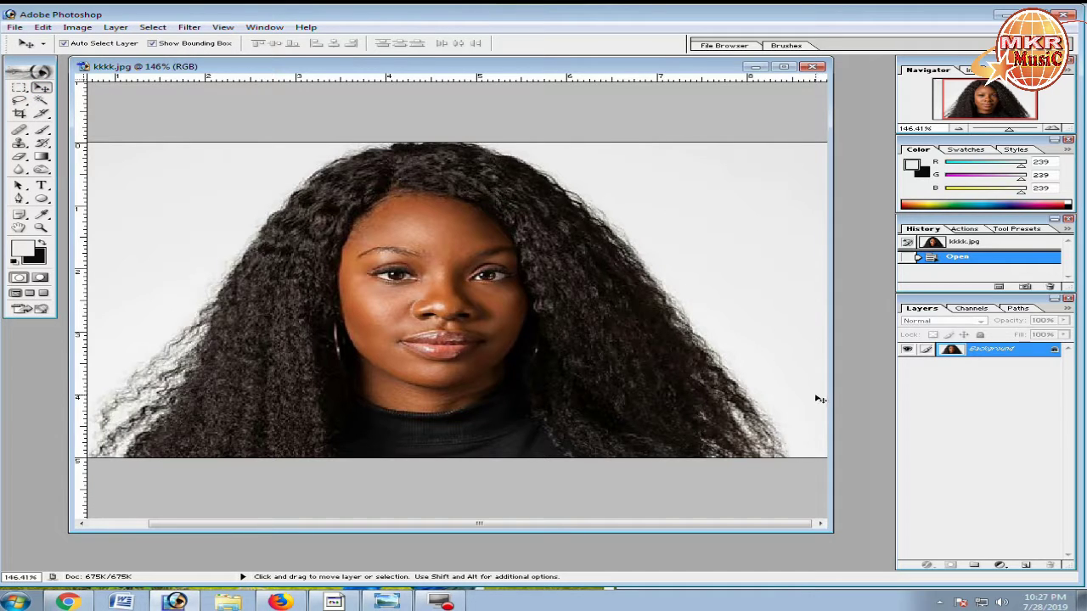
Add a new Layer 1 and set up the Brush with reduced opacity and flow
{"action": "left_click", "coordinate": [1028, 565]}
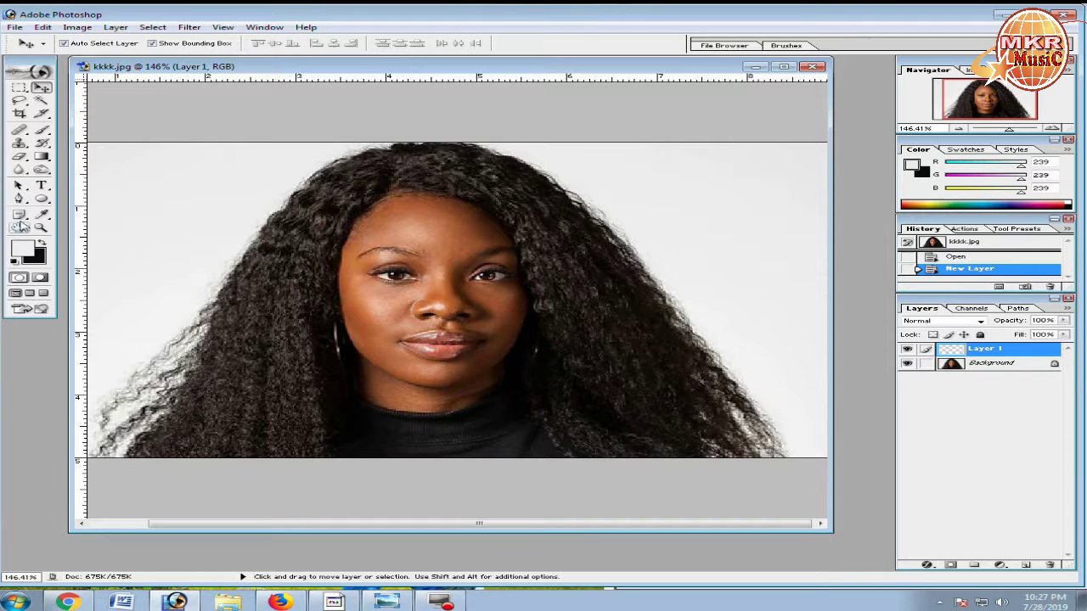
{"action": "left_click", "coordinate": [41, 130]}
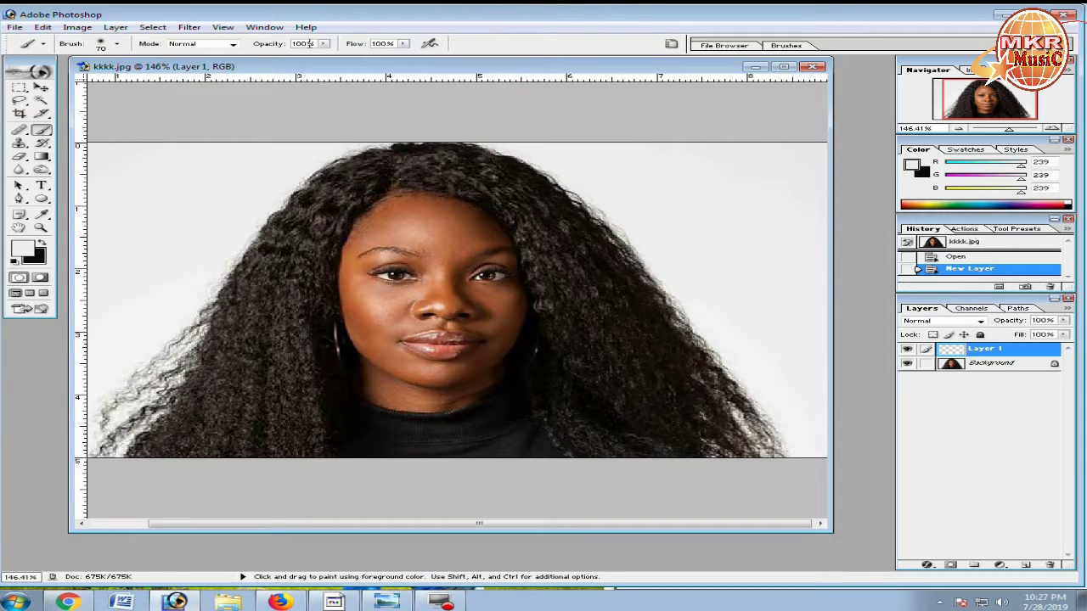
{"action": "left_click", "coordinate": [324, 43]}
{"action": "left_click_drag", "start_coordinate": [321, 56], "coordinate": [231, 63]}
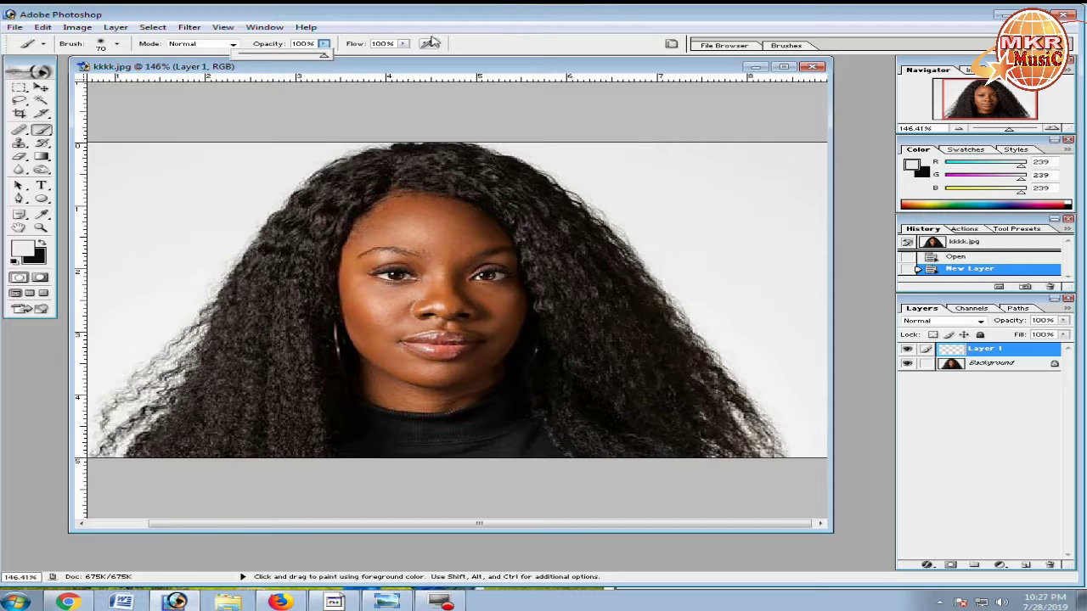
{"action": "left_click", "coordinate": [405, 46]}
{"action": "left_click_drag", "start_coordinate": [406, 56], "coordinate": [317, 58]}
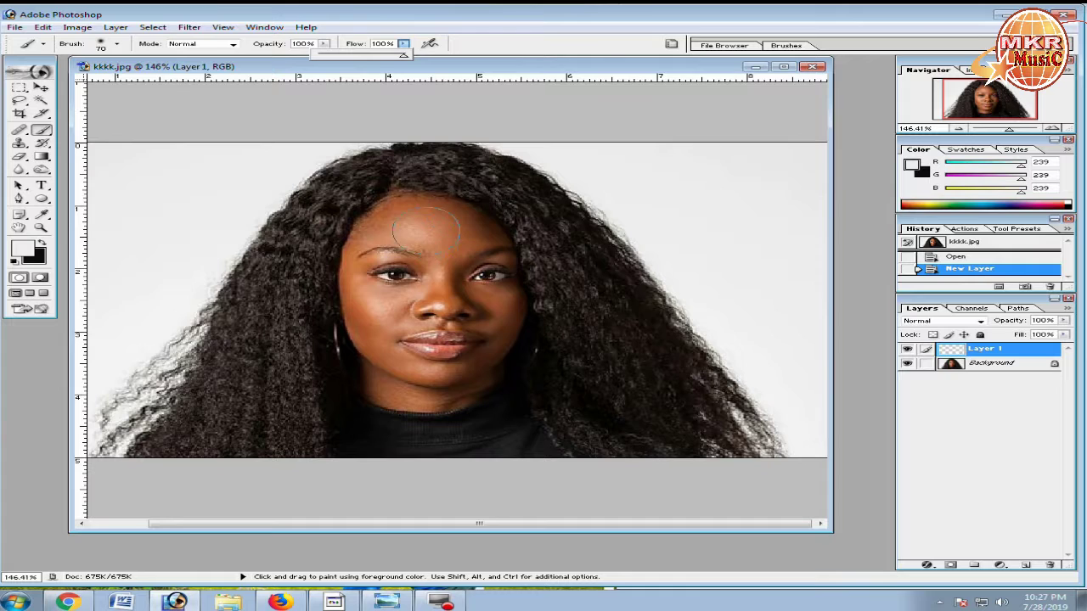
Paint light grey over the cheeks, forehead, lower face and chin on Layer 1
{"action": "left_click_drag", "start_coordinate": [414, 215], "coordinate": [443, 390]}
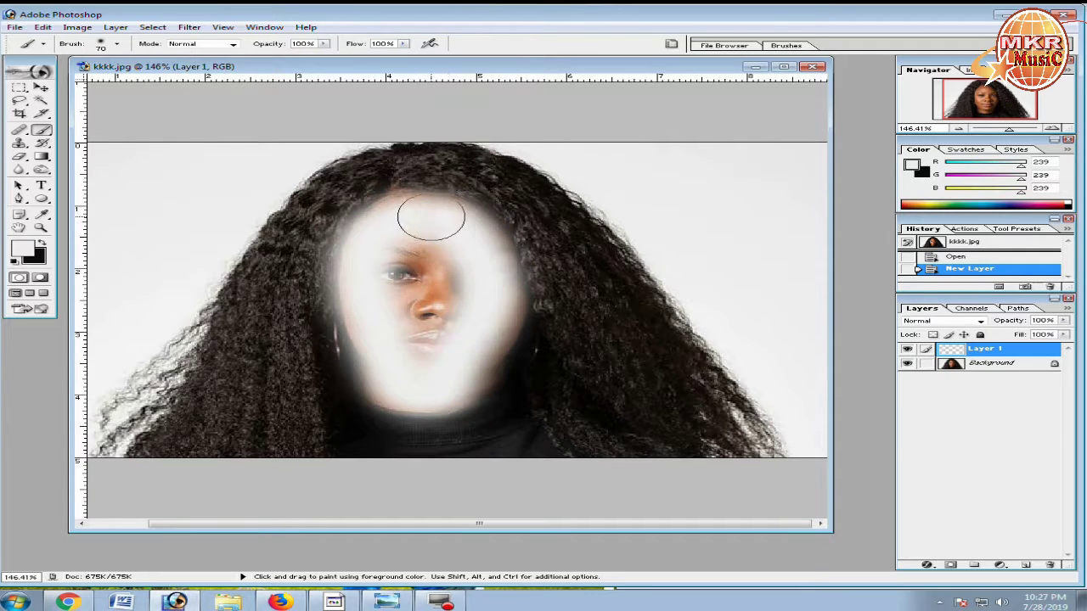
{"action": "mouse_move", "coordinate": [442, 391]}
{"action": "left_mouse_down"}
{"action": "mouse_move", "coordinate": [399, 216]}
{"action": "mouse_move", "coordinate": [383, 389]}
{"action": "mouse_move", "coordinate": [364, 281]}
{"action": "mouse_move", "coordinate": [484, 334]}
{"action": "mouse_move", "coordinate": [483, 371]}
{"action": "mouse_move", "coordinate": [484, 281]}
{"action": "mouse_move", "coordinate": [461, 233]}
{"action": "mouse_move", "coordinate": [403, 250]}
{"action": "mouse_move", "coordinate": [468, 248]}
{"action": "left_mouse_up"}
{"action": "mouse_move", "coordinate": [399, 255]}
{"action": "left_mouse_down"}
{"action": "mouse_move", "coordinate": [365, 303]}
{"action": "mouse_move", "coordinate": [485, 345]}
{"action": "mouse_move", "coordinate": [492, 281]}
{"action": "mouse_move", "coordinate": [444, 224]}
{"action": "mouse_move", "coordinate": [396, 267]}
{"action": "mouse_move", "coordinate": [456, 342]}
{"action": "mouse_move", "coordinate": [480, 348]}
{"action": "mouse_move", "coordinate": [425, 376]}
{"action": "mouse_move", "coordinate": [413, 369]}
{"action": "left_mouse_up"}
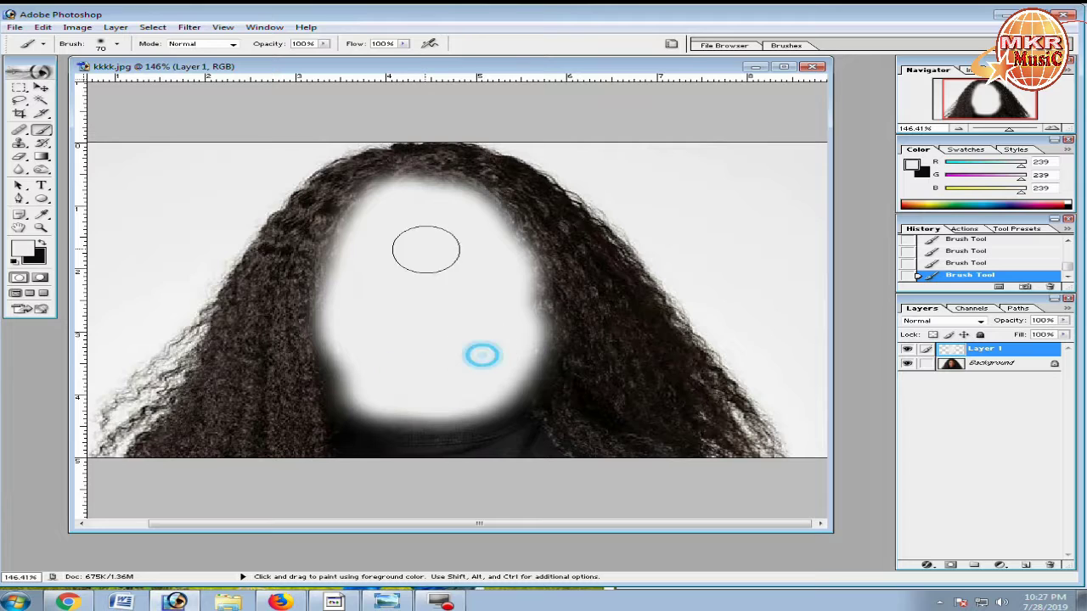
{"action": "mouse_move", "coordinate": [425, 247]}
{"action": "left_mouse_down"}
{"action": "mouse_move", "coordinate": [393, 265]}
{"action": "mouse_move", "coordinate": [396, 340]}
{"action": "mouse_move", "coordinate": [466, 245]}
{"action": "mouse_move", "coordinate": [365, 250]}
{"action": "mouse_move", "coordinate": [351, 271]}
{"action": "mouse_move", "coordinate": [385, 298]}
{"action": "mouse_move", "coordinate": [432, 311]}
{"action": "left_mouse_up"}
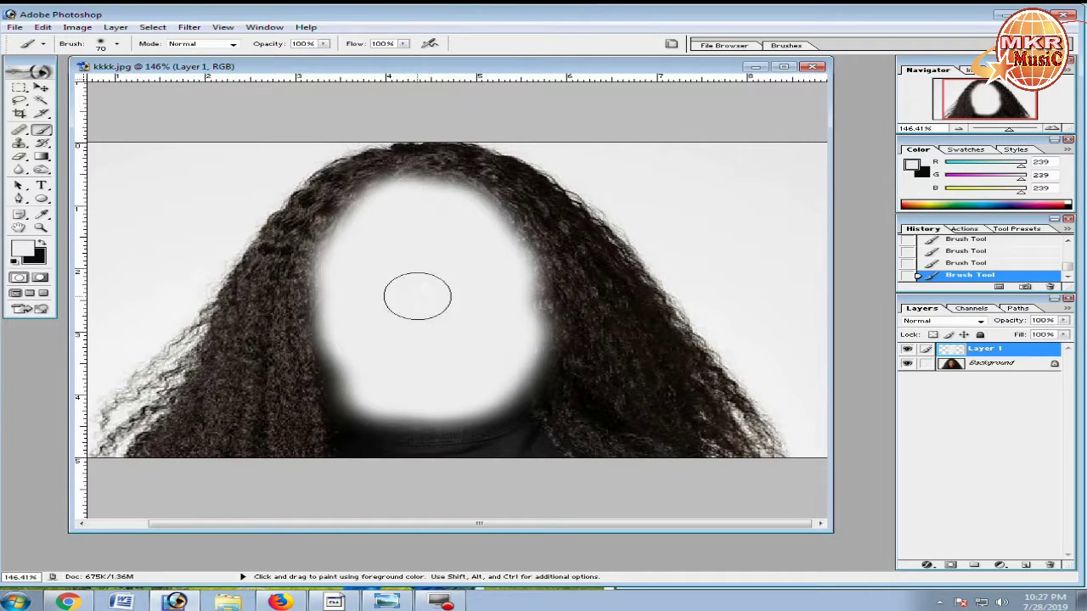
Try Magic Wand selections of the backdrop and the painted face, then clear them
{"action": "left_click", "coordinate": [41, 87]}
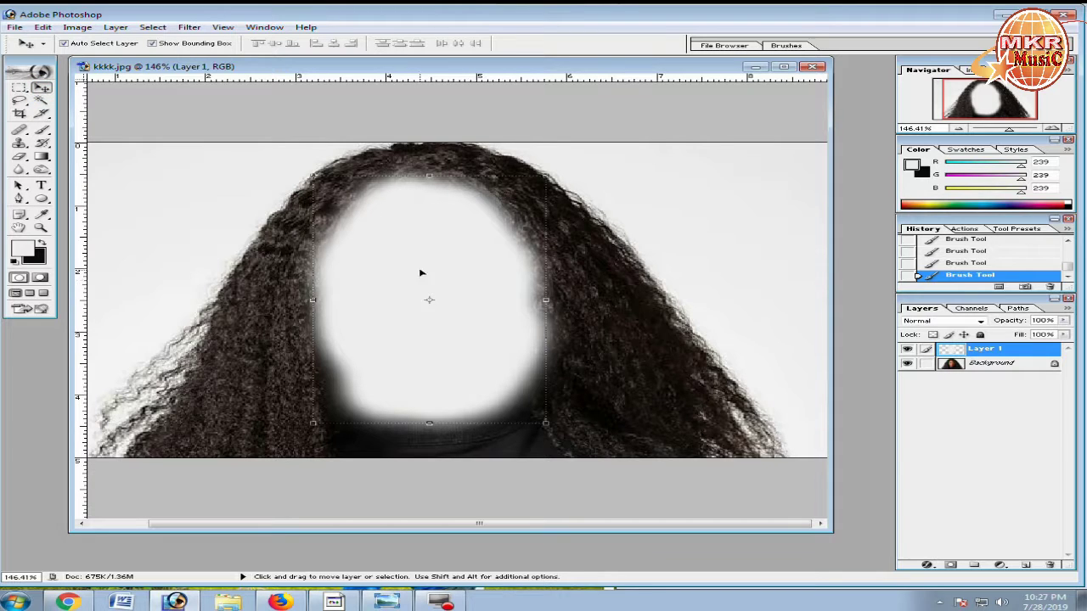
{"action": "left_click", "coordinate": [41, 100]}
{"action": "left_click", "coordinate": [203, 206]}
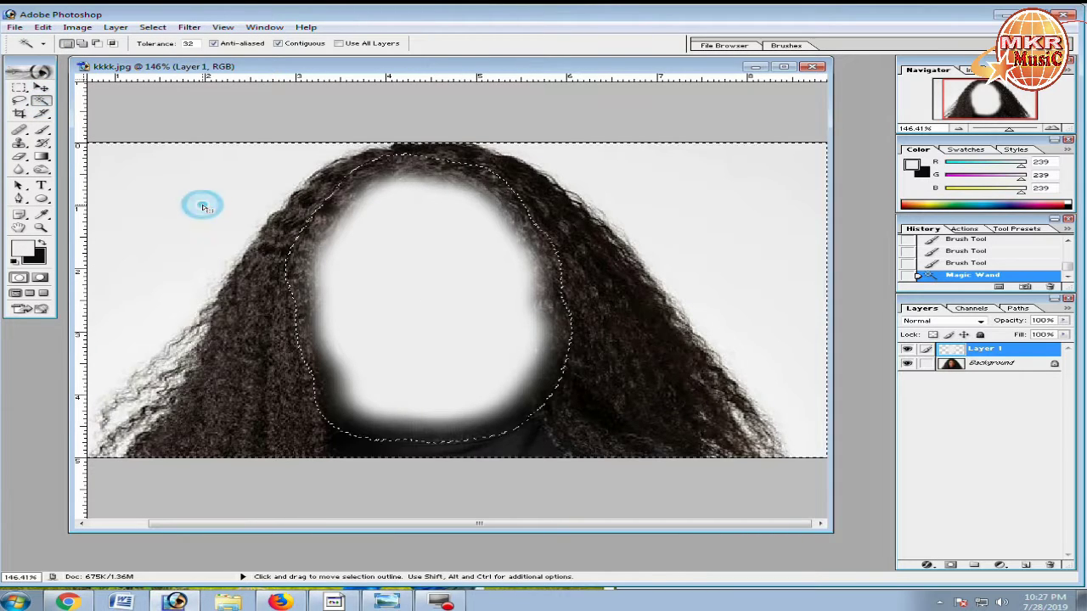
{"action": "left_click", "coordinate": [203, 205]}
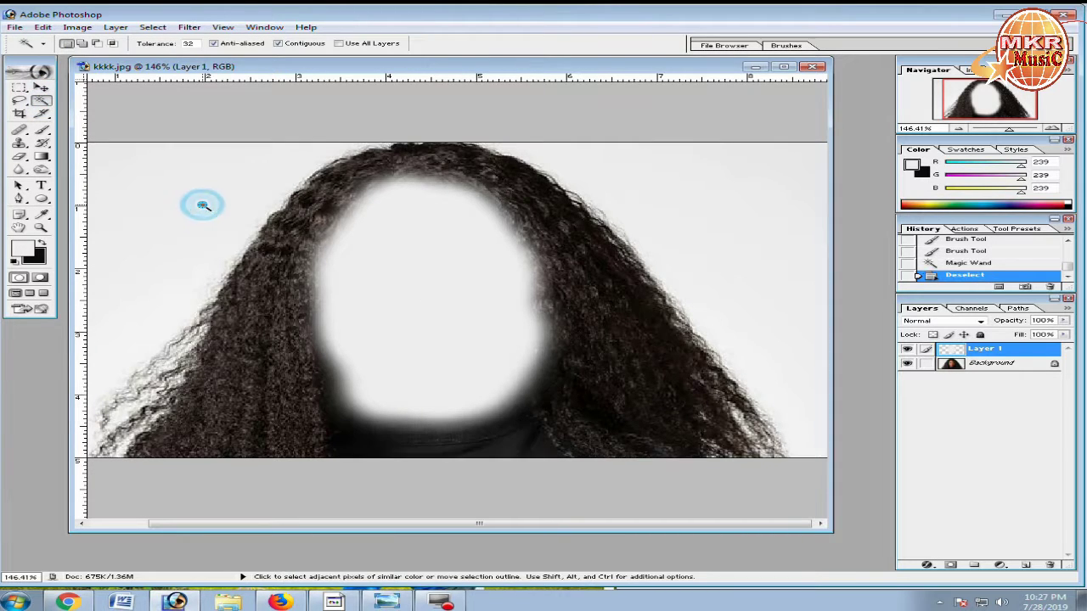
{"action": "left_click", "coordinate": [41, 88]}
{"action": "left_click", "coordinate": [41, 100]}
{"action": "left_click", "coordinate": [396, 268]}
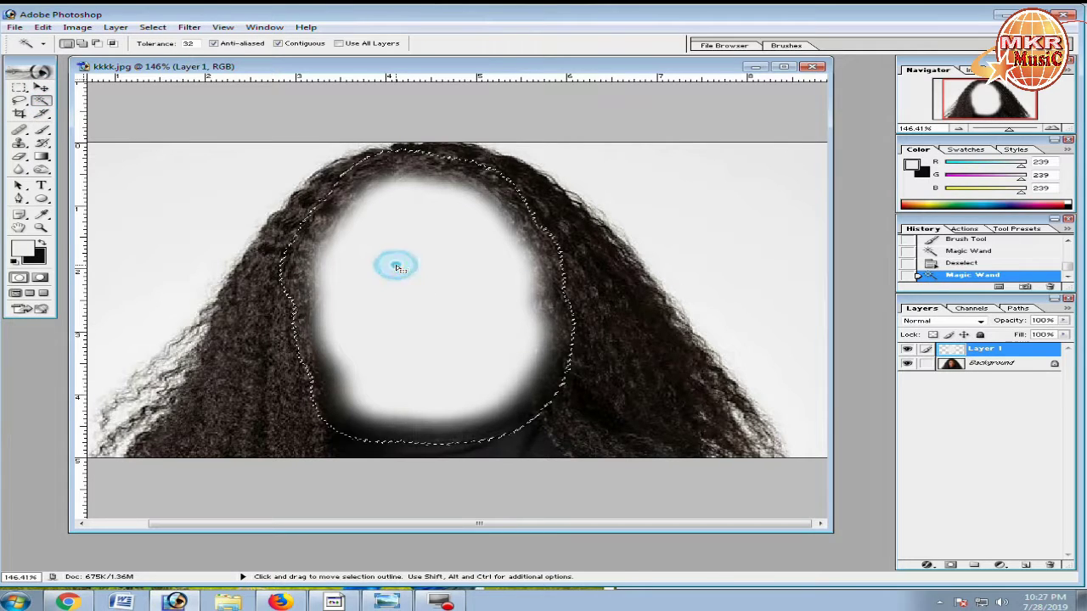
{"action": "left_click", "coordinate": [395, 266]}
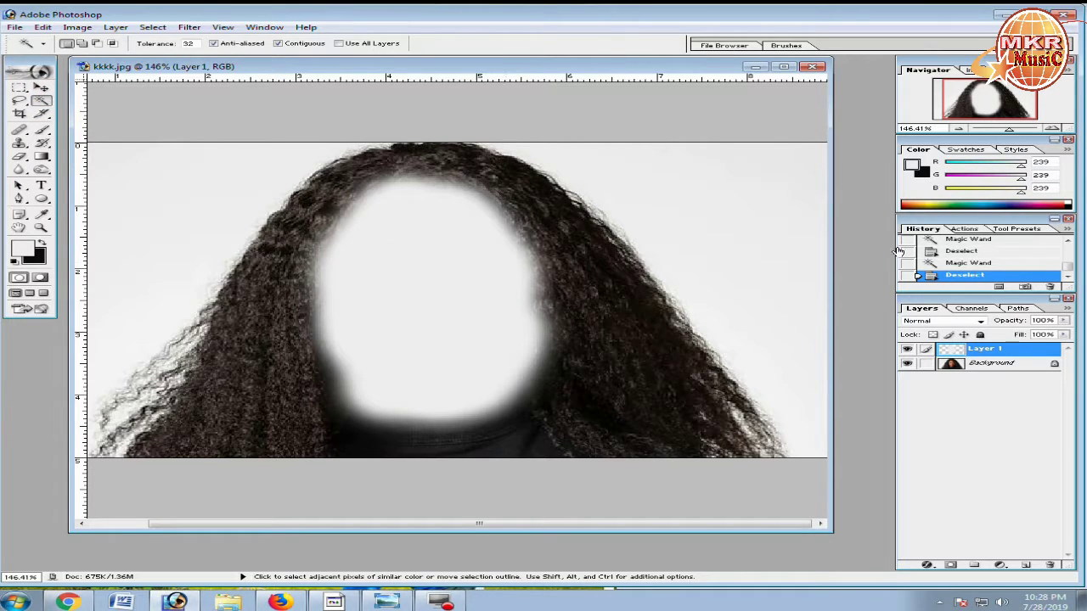
Set Layer 1's blend mode to Soft Light and make the Background layer active
{"action": "left_click", "coordinate": [982, 355]}
{"action": "left_click", "coordinate": [981, 322]}
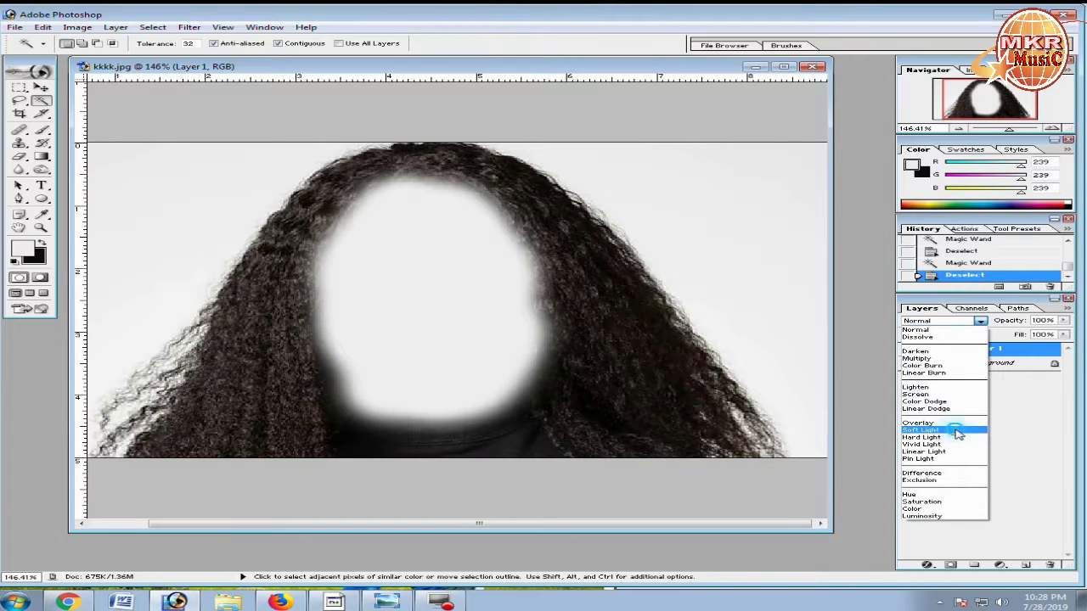
{"action": "left_click", "coordinate": [957, 431]}
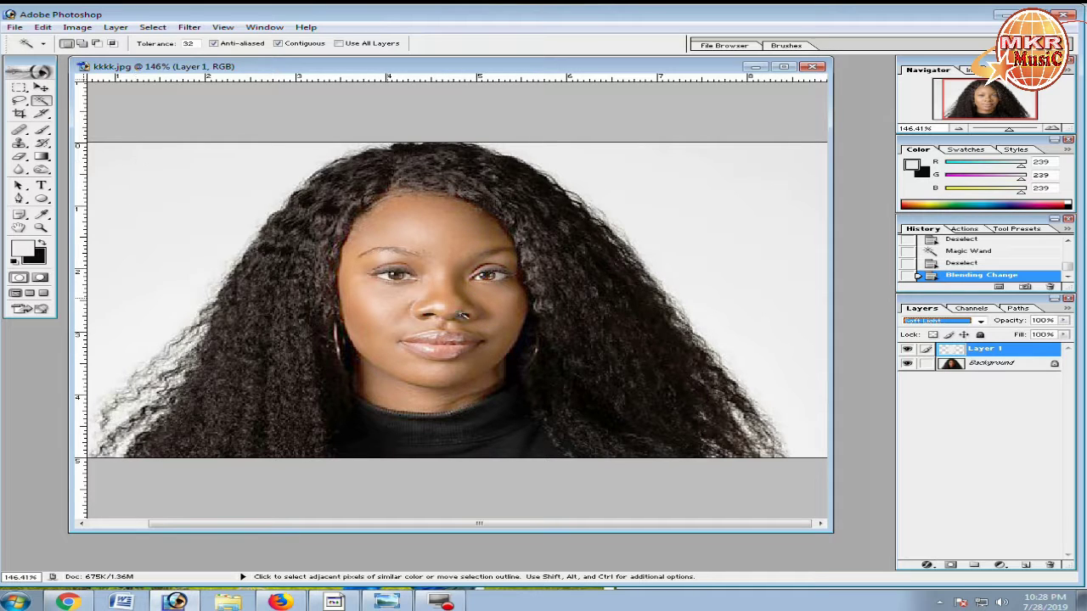
{"action": "left_click", "coordinate": [992, 366]}
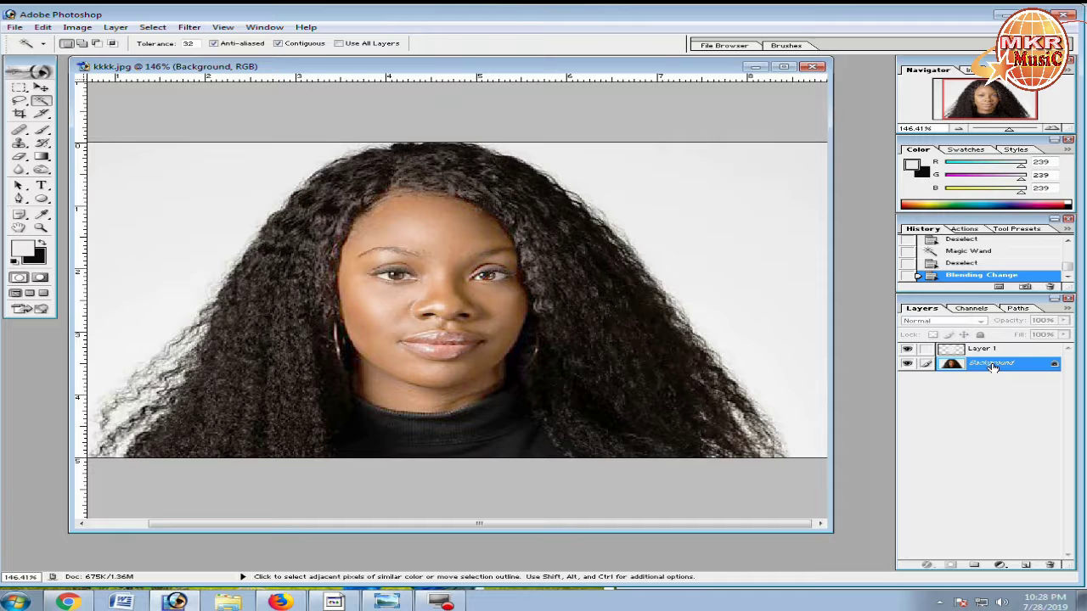
Zoom in and burn the eyebrows and upper eyelids with a size-9 brush at Midtones 50%
{"action": "left_click", "coordinate": [41, 88]}
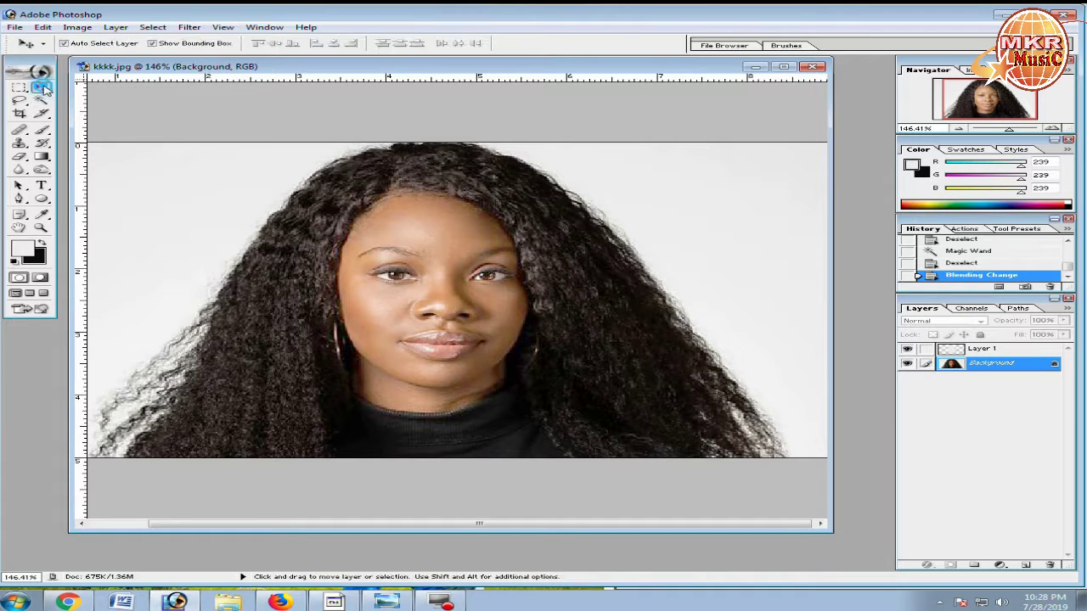
{"action": "key", "text": "ctrl+plus"}
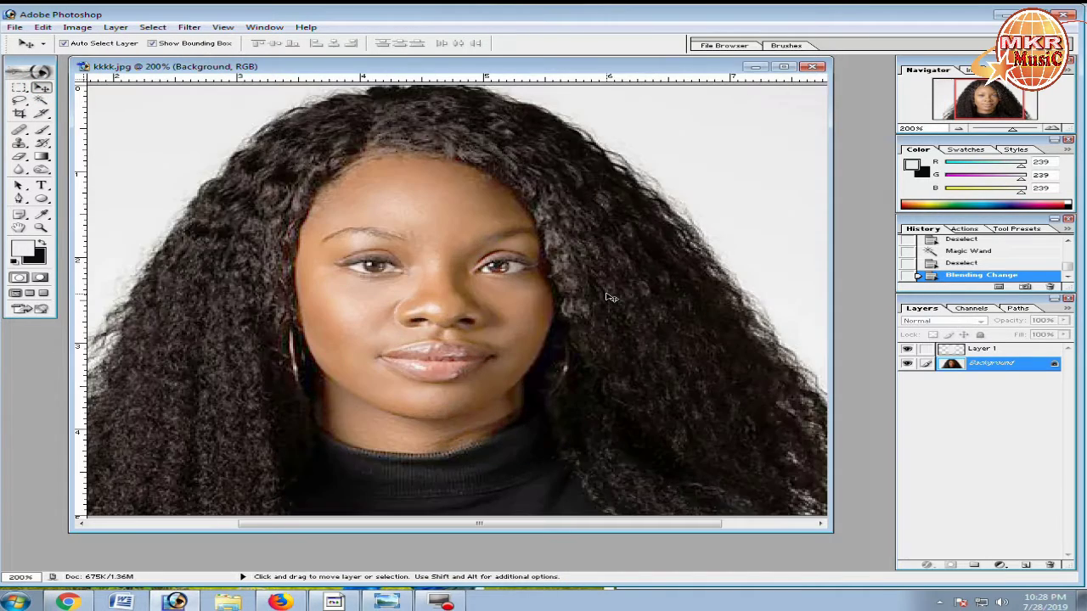
{"action": "key", "text": "ctrl+plus"}
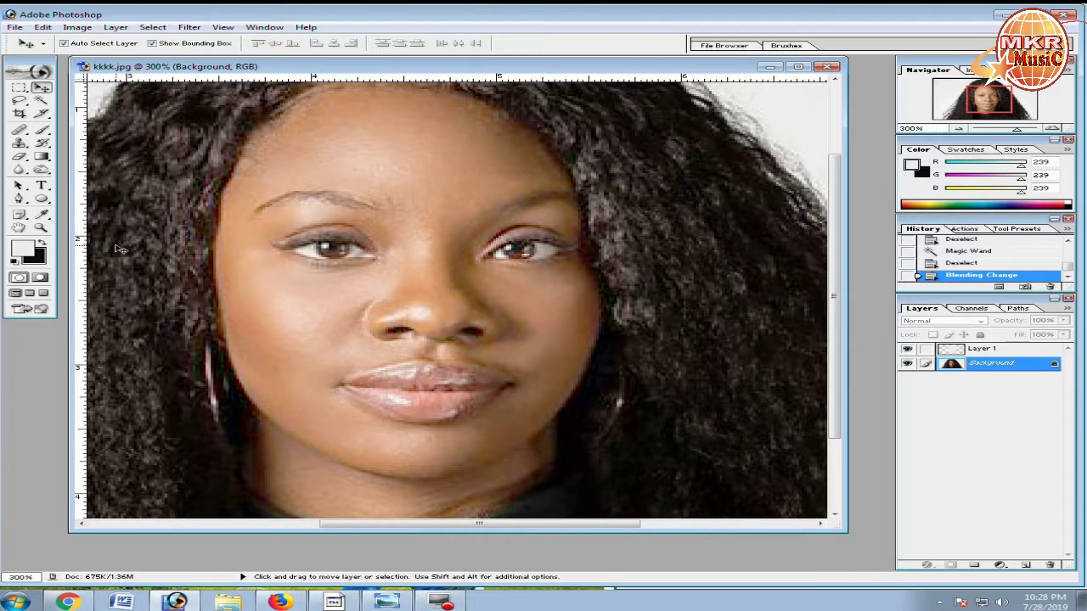
{"action": "left_click", "coordinate": [43, 168]}
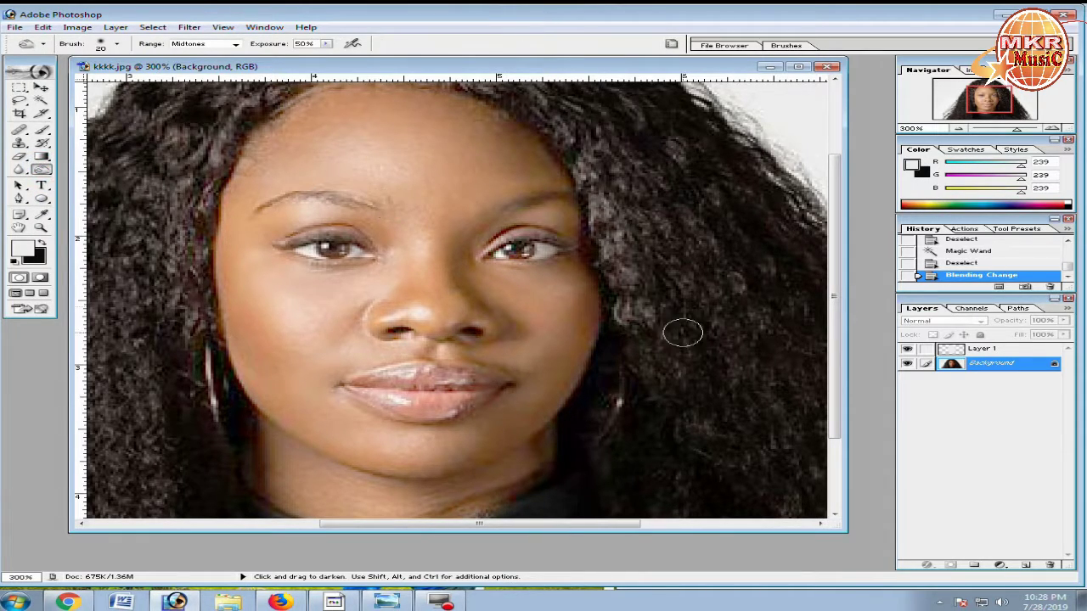
{"action": "key", "text": "bracketleft"}
{"action": "key", "text": "bracketleft"}
{"action": "mouse_move", "coordinate": [518, 203]}
{"action": "left_mouse_down"}
{"action": "mouse_move", "coordinate": [535, 202]}
{"action": "mouse_move", "coordinate": [504, 203]}
{"action": "mouse_move", "coordinate": [516, 205]}
{"action": "left_mouse_up"}
{"action": "mouse_move", "coordinate": [370, 209]}
{"action": "left_mouse_down"}
{"action": "mouse_move", "coordinate": [326, 196]}
{"action": "mouse_move", "coordinate": [281, 201]}
{"action": "mouse_move", "coordinate": [327, 184]}
{"action": "mouse_move", "coordinate": [246, 208]}
{"action": "mouse_move", "coordinate": [304, 201]}
{"action": "mouse_move", "coordinate": [289, 200]}
{"action": "left_mouse_up"}
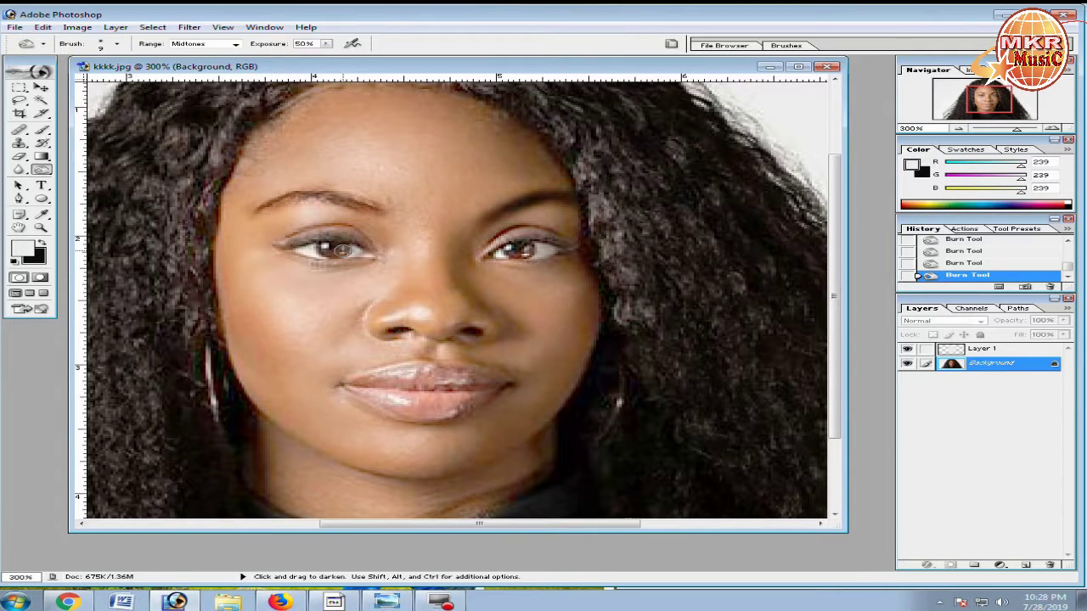
{"action": "key", "text": "bracketright"}
{"action": "key", "text": "bracketright"}
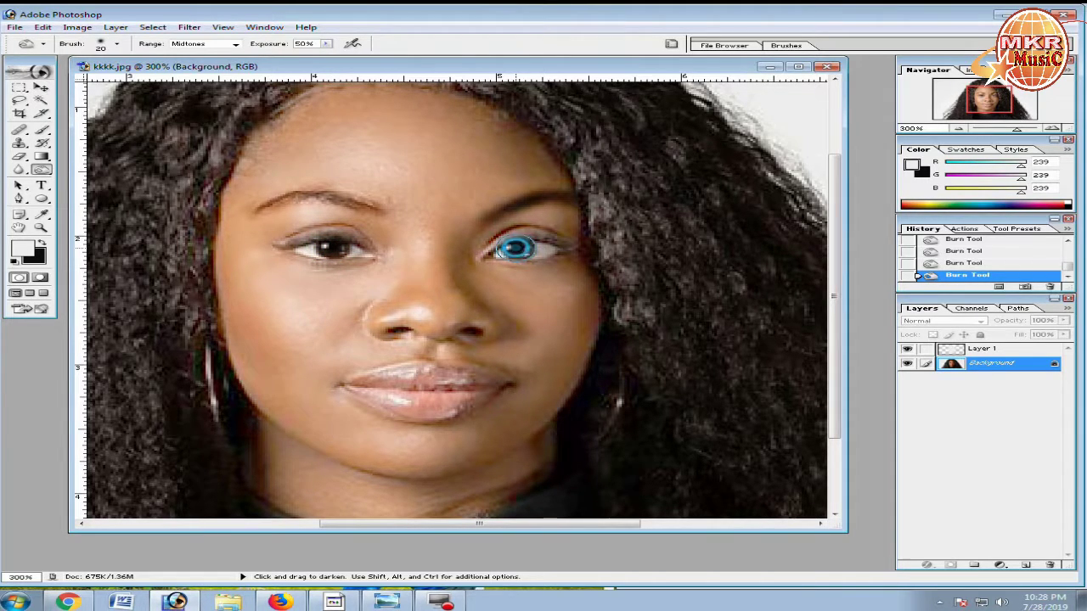
{"action": "key", "text": "bracketleft"}
{"action": "key", "text": "bracketleft"}
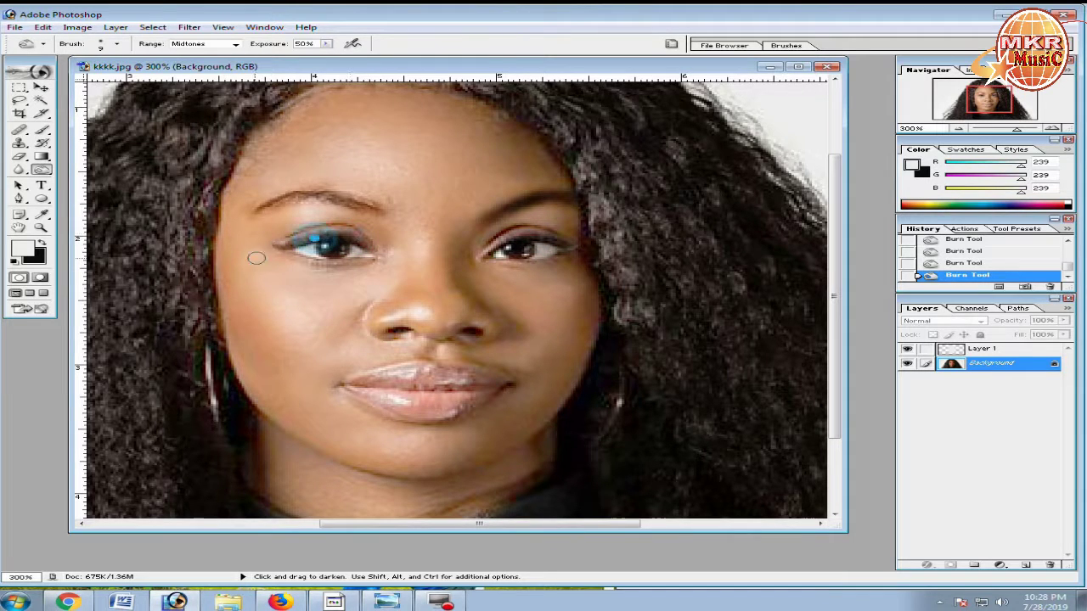
Set the foreground colour to light blue (144, 207, 244) and choose the Brush tool
{"action": "left_click", "coordinate": [23, 248]}
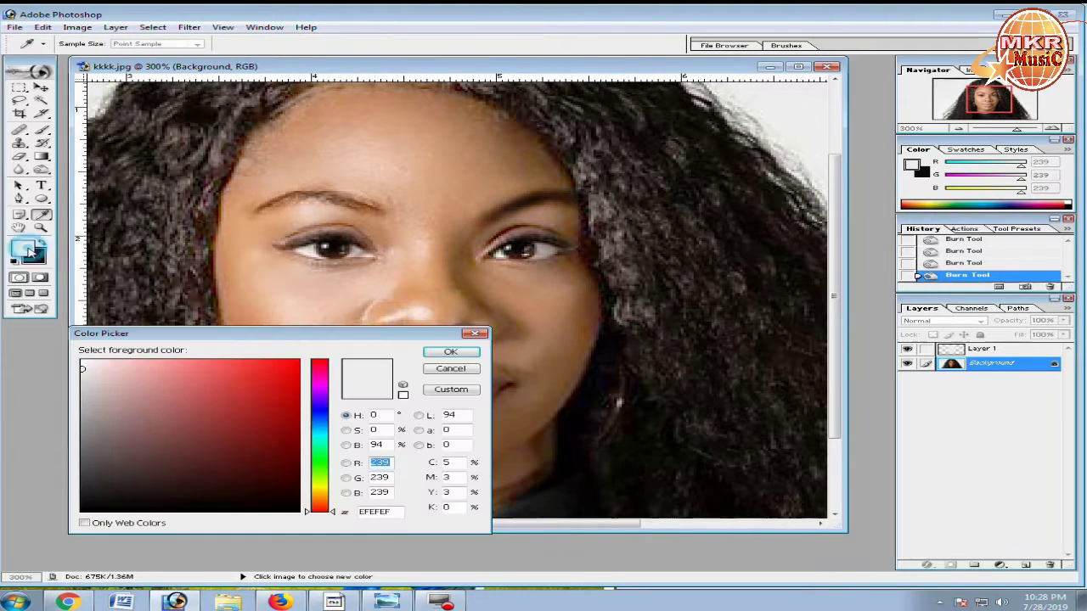
{"action": "left_click_drag", "start_coordinate": [327, 446], "coordinate": [326, 429]}
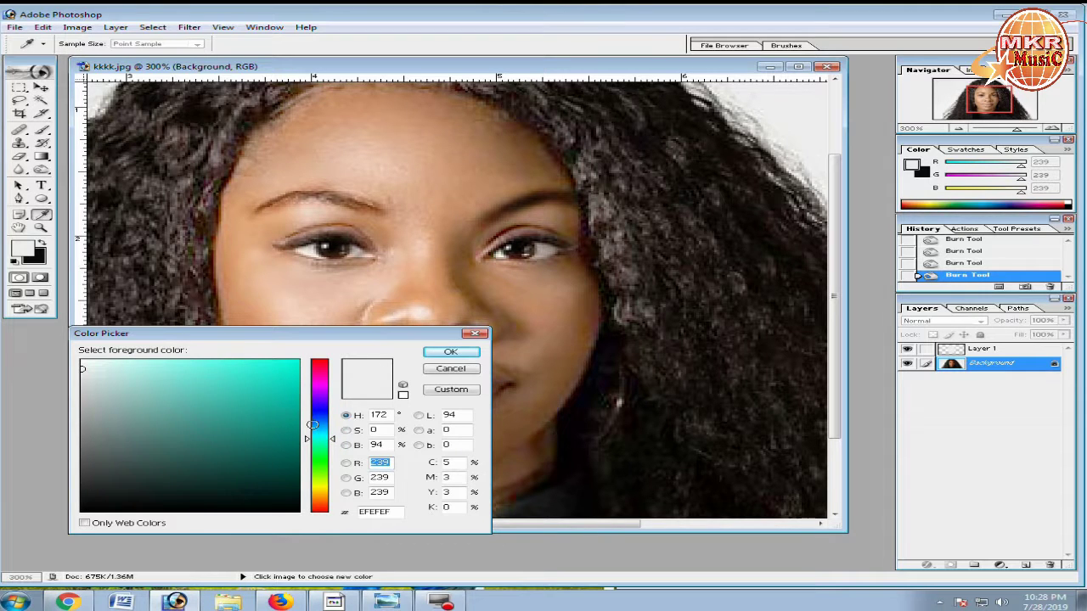
{"action": "left_click", "coordinate": [169, 365]}
{"action": "left_click", "coordinate": [450, 351]}
{"action": "left_click", "coordinate": [41, 129]}
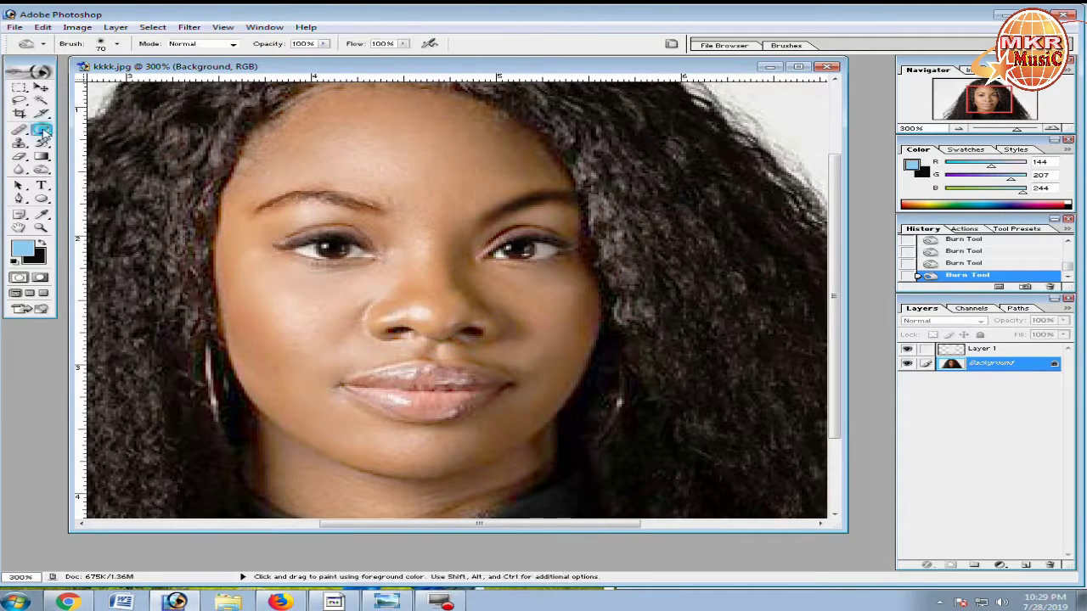
{"action": "left_click", "coordinate": [325, 46]}
Tint both irises light blue with a size-10 brush at 8% opacity
{"action": "left_click_drag", "start_coordinate": [325, 55], "coordinate": [246, 55]}
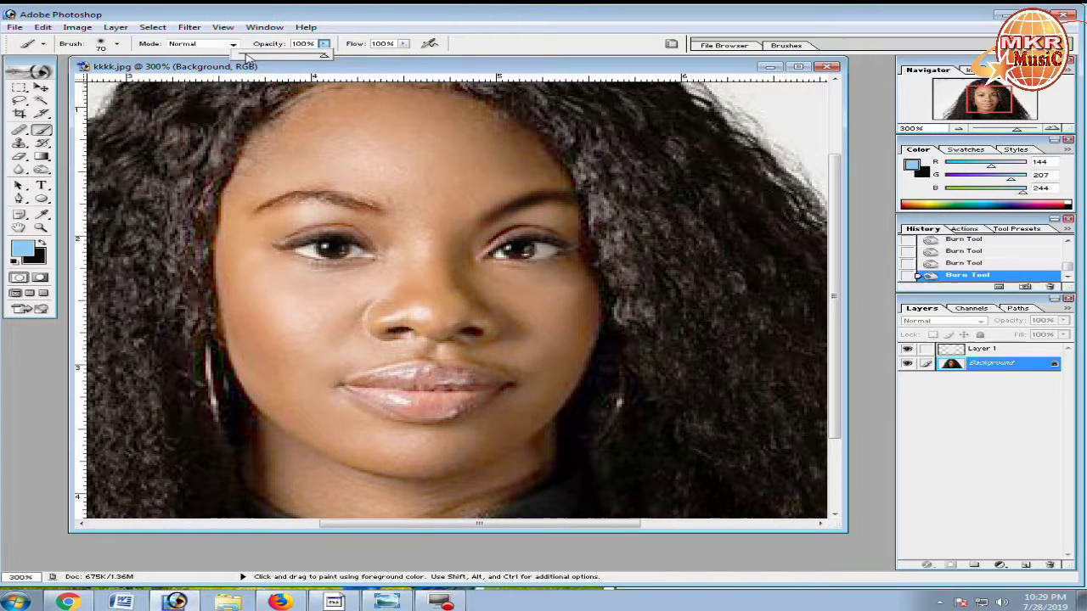
{"action": "key", "text": "bracketleft"}
{"action": "key", "text": "bracketleft"}
{"action": "key", "text": "bracketleft"}
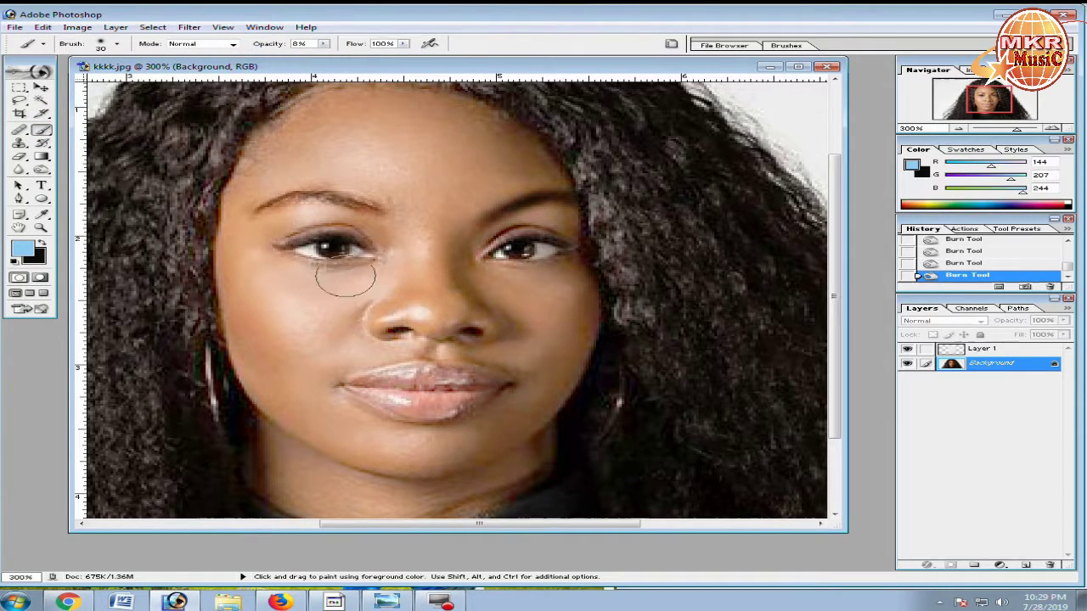
{"action": "key", "text": "bracketleft"}
{"action": "key", "text": "bracketleft"}
{"action": "key", "text": "bracketleft"}
{"action": "left_click_drag", "start_coordinate": [304, 248], "coordinate": [356, 248]}
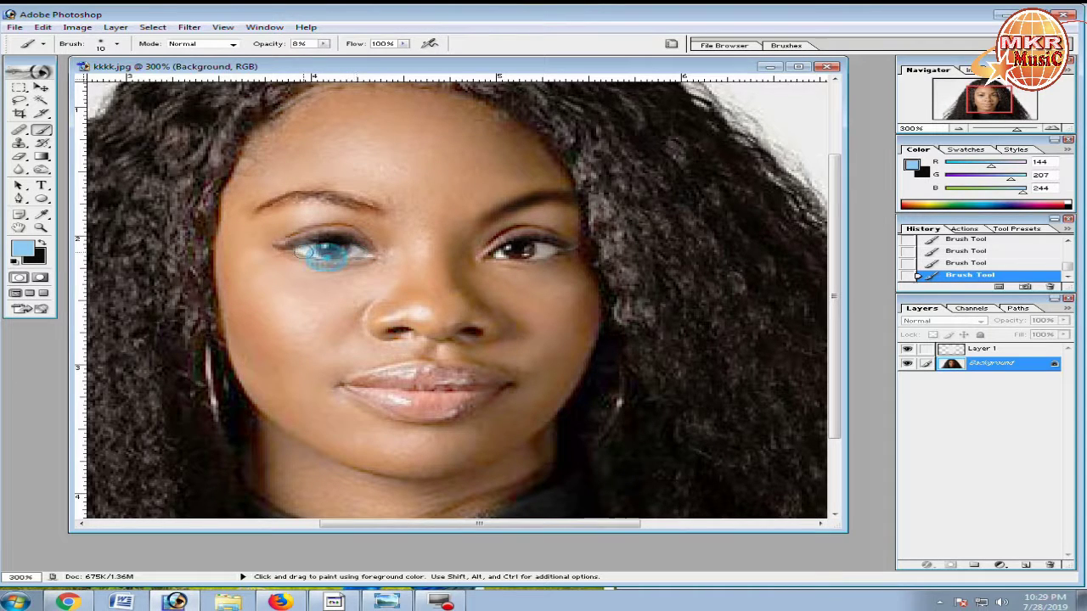
{"action": "left_click_drag", "start_coordinate": [491, 254], "coordinate": [544, 247]}
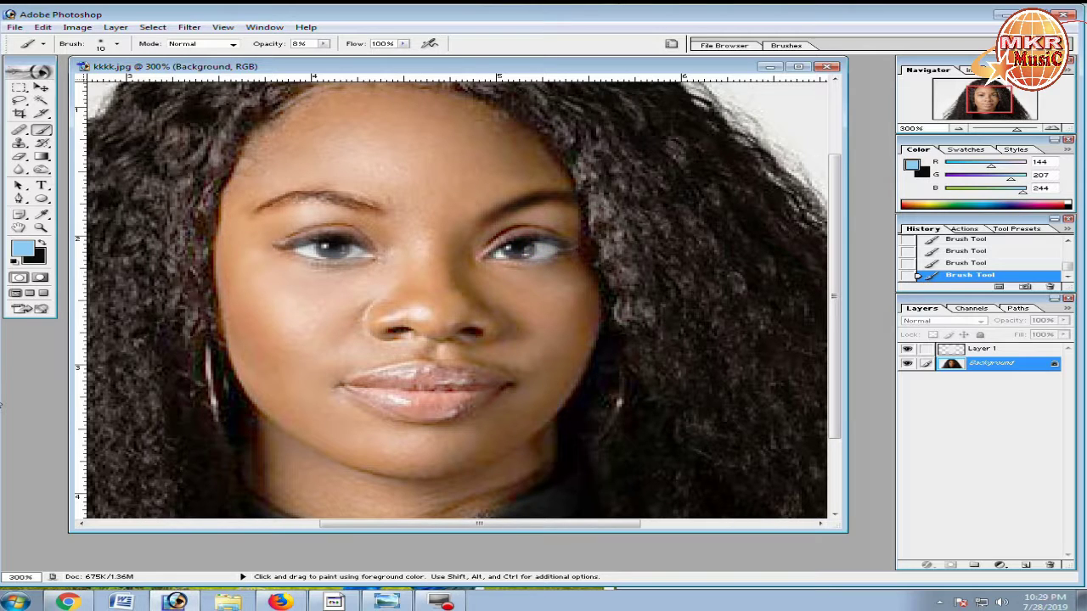
{"action": "key", "text": "ctrl+minus"}
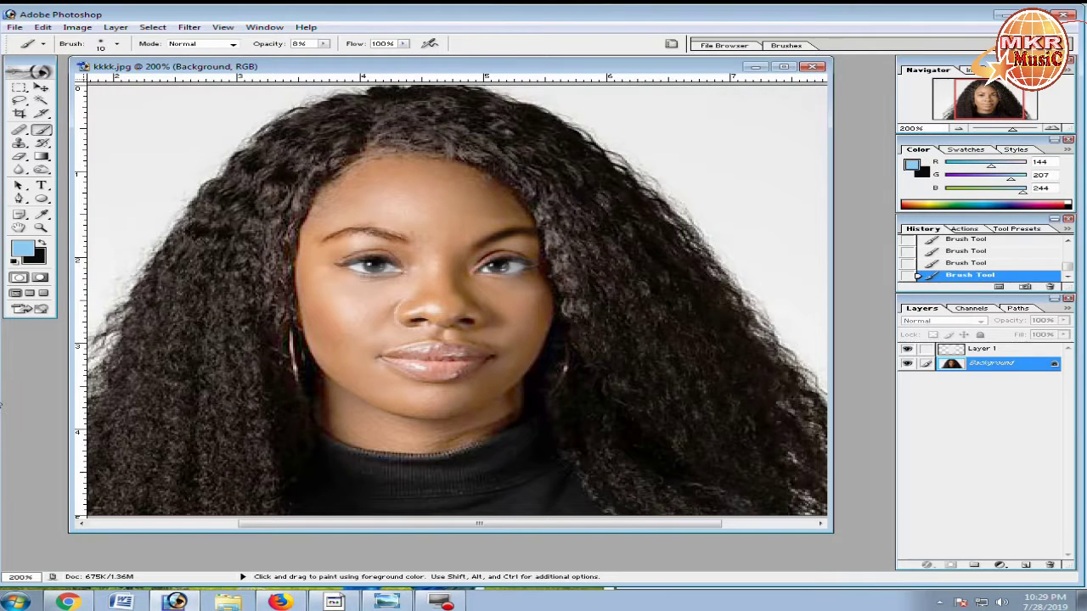
Revert the blue iris strokes to an earlier Brush Tool state in the History panel
{"action": "left_click", "coordinate": [990, 264]}
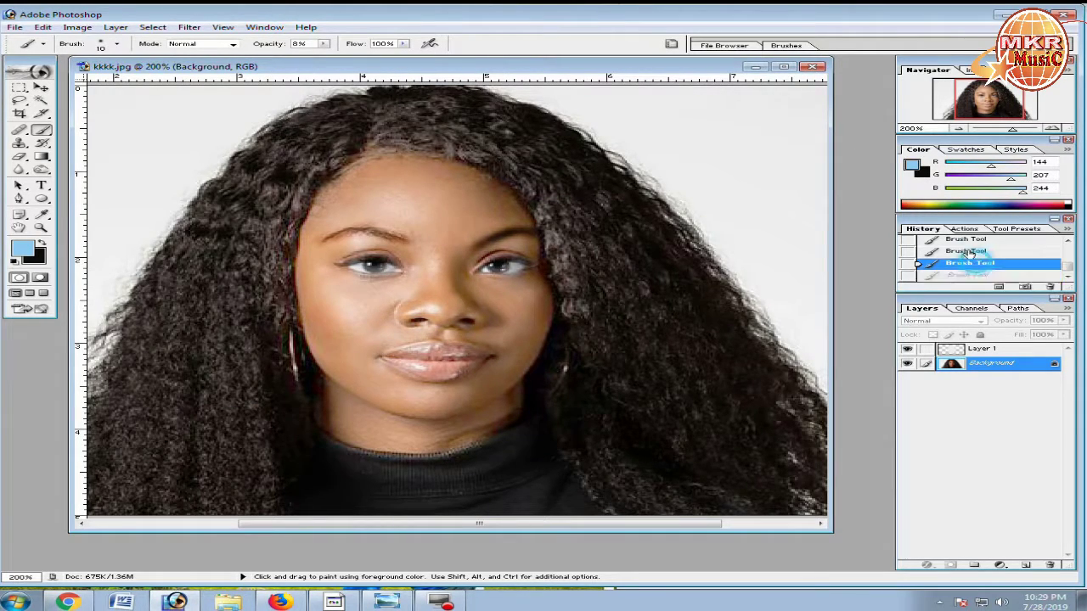
{"action": "left_click", "coordinate": [970, 252]}
{"action": "scroll", "coordinate": [986, 247], "scroll_direction": "up", "scroll_amount": 2}
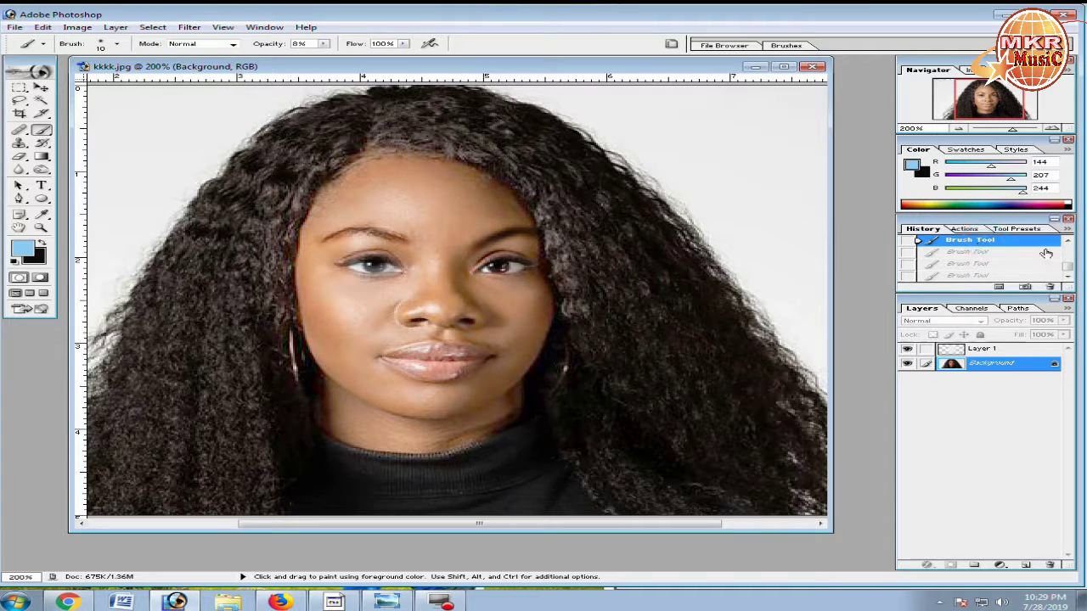
{"action": "left_click", "coordinate": [1067, 241]}
{"action": "left_click", "coordinate": [960, 251]}
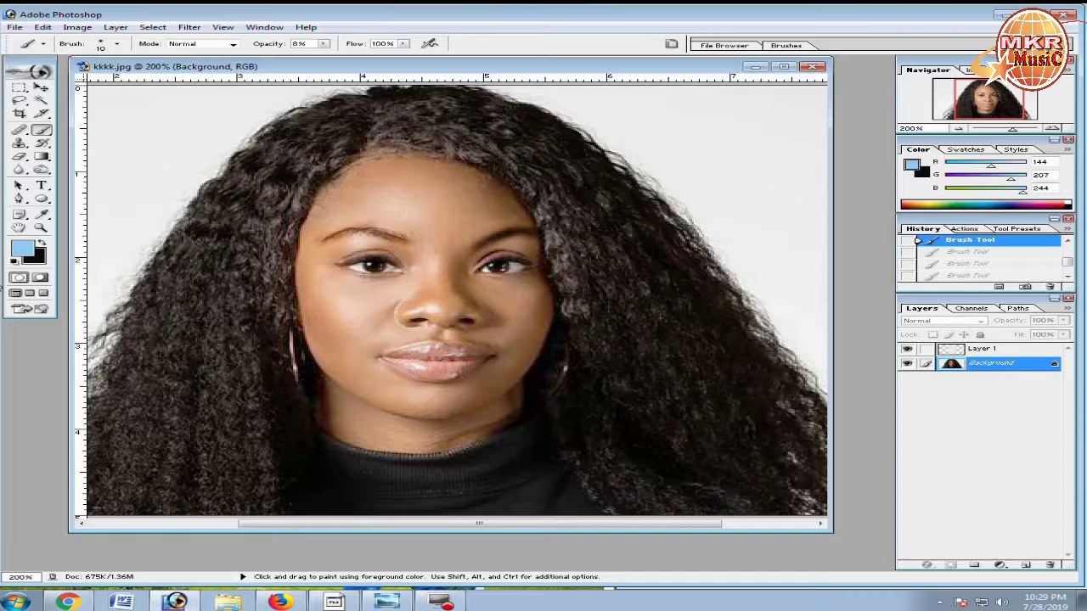
Brush faint near-white (249, 251, 252) highlights over both eyes
{"action": "left_click", "coordinate": [24, 247]}
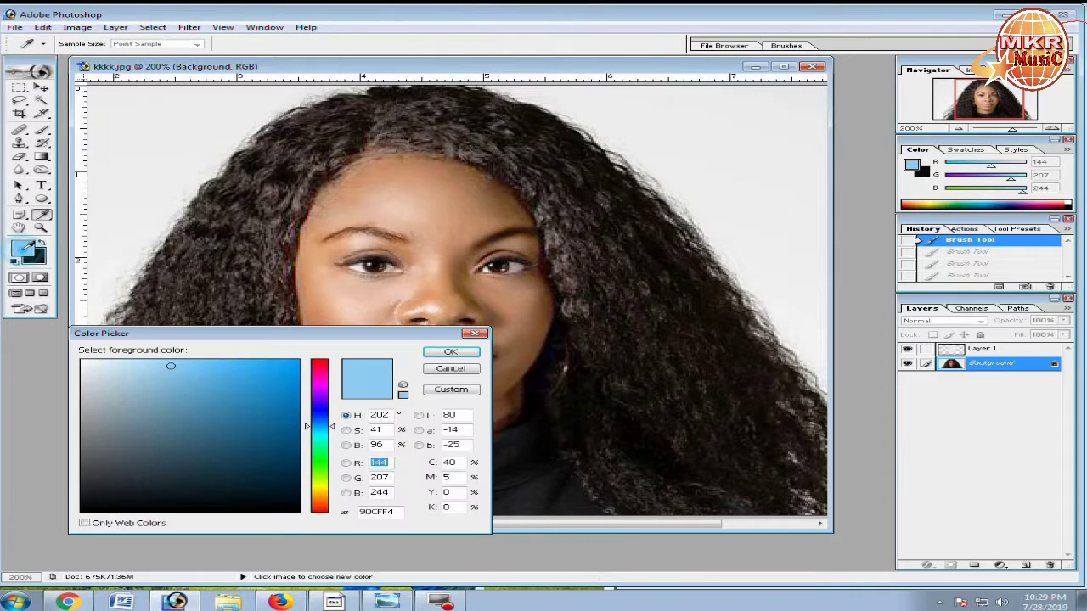
{"action": "left_click", "coordinate": [83, 363]}
{"action": "left_click", "coordinate": [450, 352]}
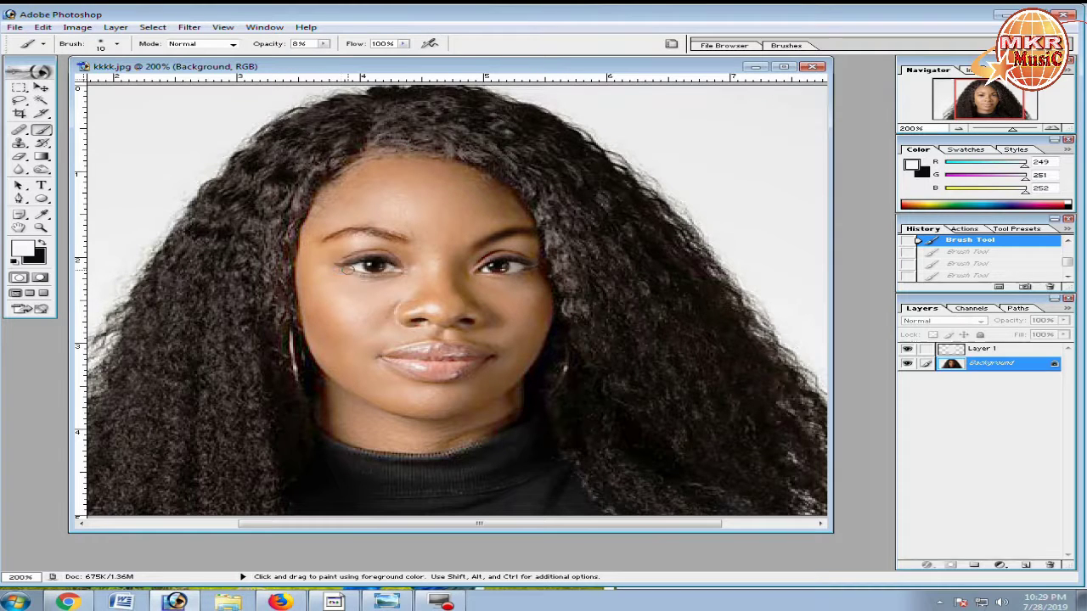
{"action": "left_click_drag", "start_coordinate": [343, 267], "coordinate": [372, 268]}
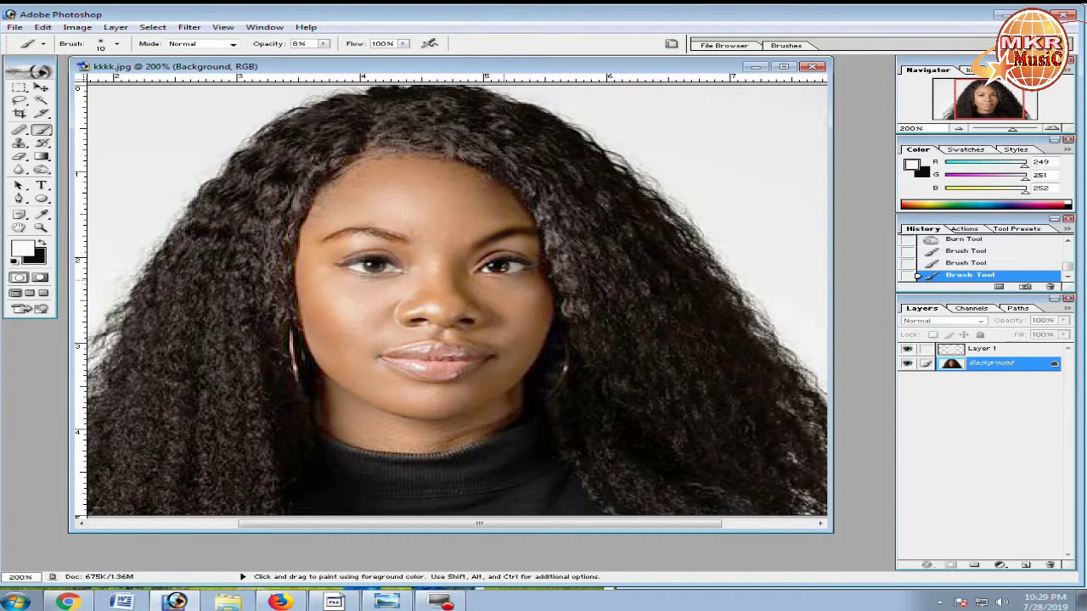
{"action": "left_click", "coordinate": [514, 265]}
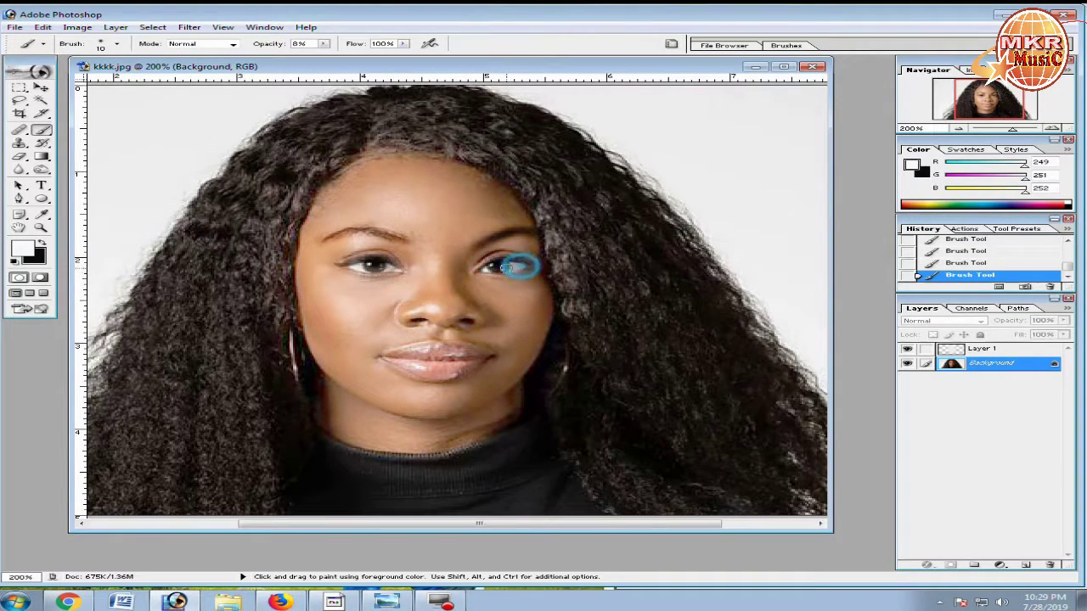
Burn around both eyes, then darken the hair along the left side of the portrait
{"action": "left_click", "coordinate": [41, 169]}
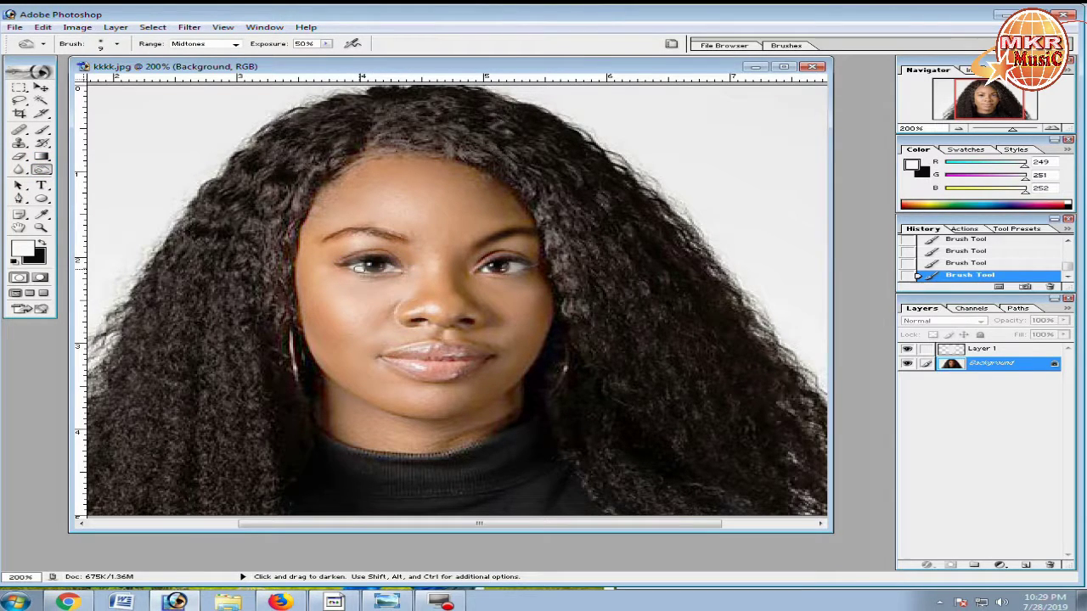
{"action": "left_click", "coordinate": [399, 272]}
{"action": "left_click_drag", "start_coordinate": [482, 270], "coordinate": [509, 269]}
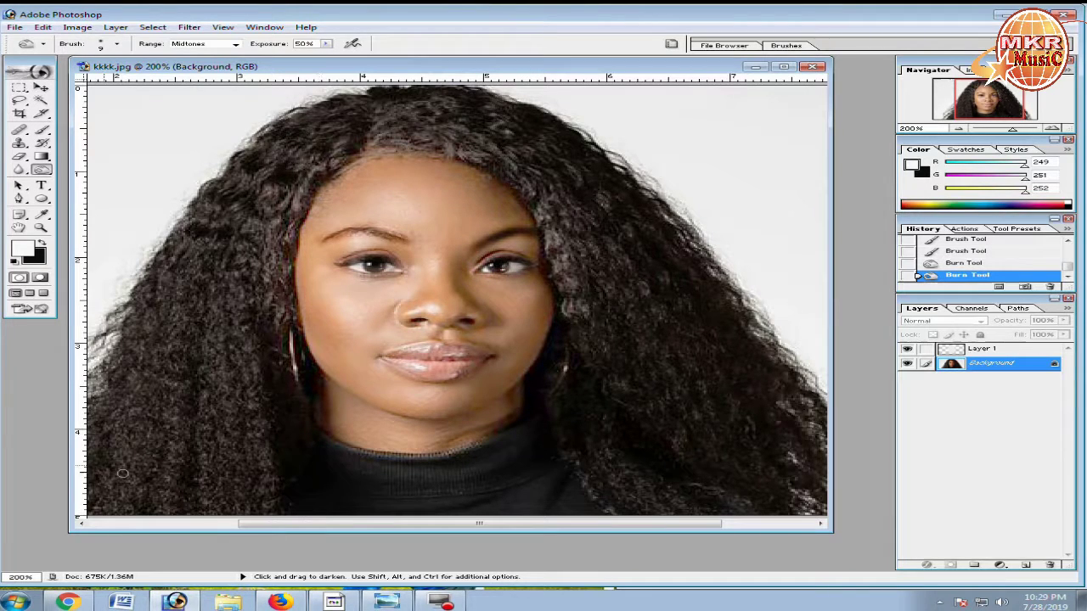
{"action": "key", "text": "ctrl+minus"}
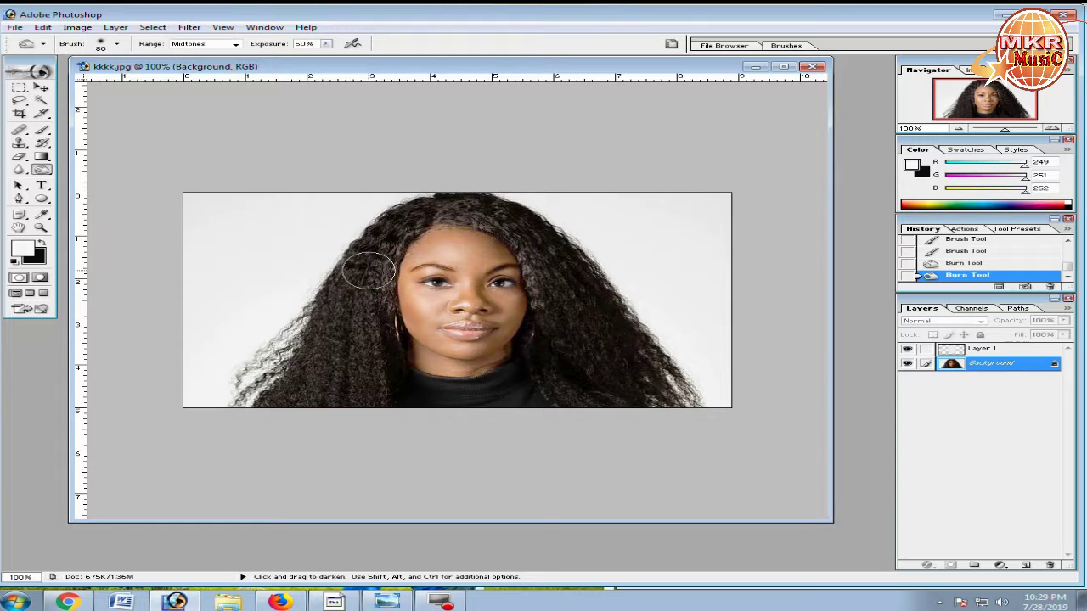
{"action": "mouse_move", "coordinate": [359, 267]}
{"action": "left_mouse_down"}
{"action": "mouse_move", "coordinate": [327, 352]}
{"action": "mouse_move", "coordinate": [536, 245]}
{"action": "mouse_move", "coordinate": [671, 366]}
{"action": "mouse_move", "coordinate": [577, 323]}
{"action": "mouse_move", "coordinate": [537, 334]}
{"action": "mouse_move", "coordinate": [671, 386]}
{"action": "mouse_move", "coordinate": [626, 311]}
{"action": "mouse_move", "coordinate": [502, 216]}
{"action": "mouse_move", "coordinate": [376, 219]}
{"action": "mouse_move", "coordinate": [352, 323]}
{"action": "mouse_move", "coordinate": [359, 371]}
{"action": "mouse_move", "coordinate": [340, 374]}
{"action": "left_mouse_up"}
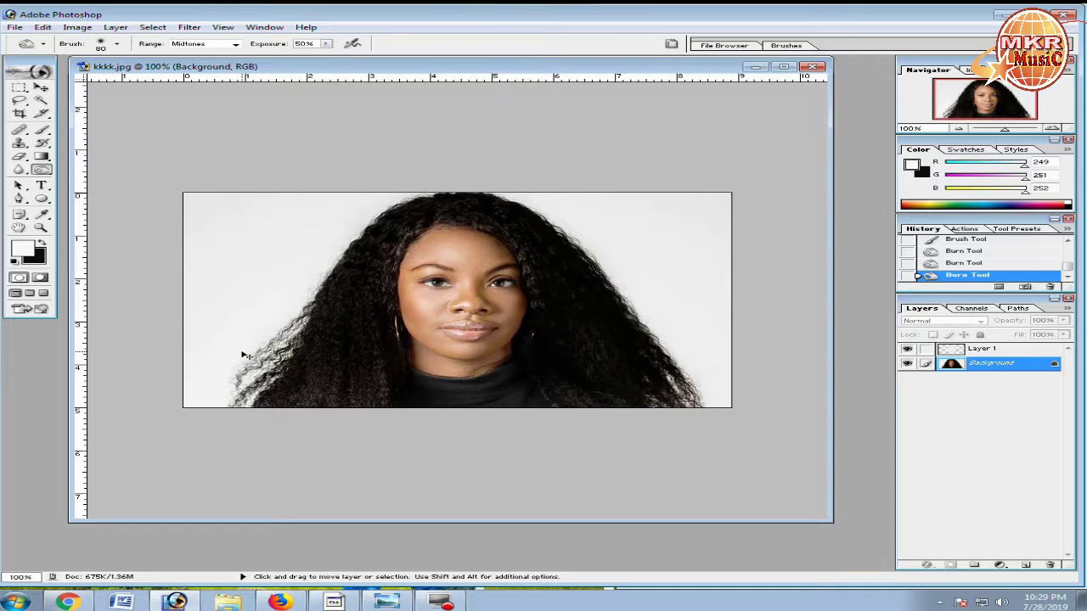
{"action": "key", "text": "ctrl+plus"}
Apply a Curves adjustment with a point raising Input 127 to Output 144
{"action": "key", "text": "ctrl+m"}
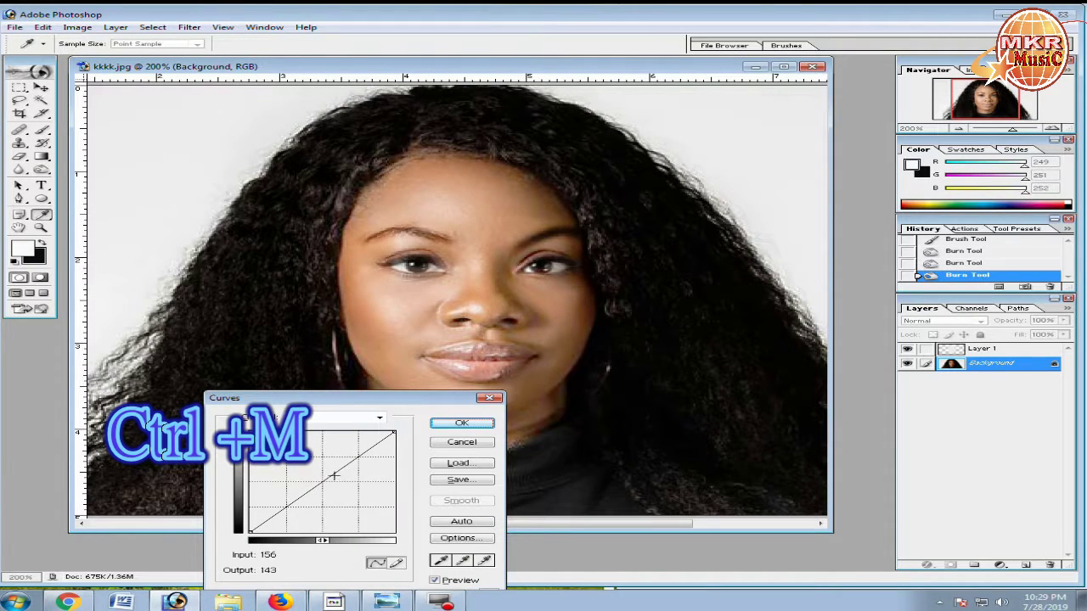
{"action": "left_click_drag", "start_coordinate": [336, 476], "coordinate": [323, 475]}
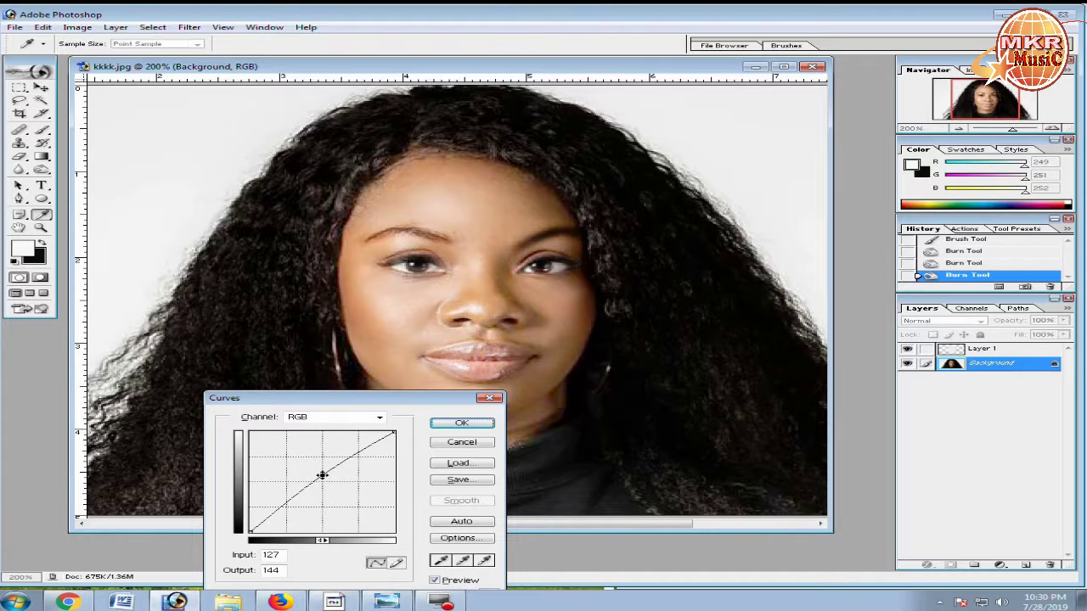
{"action": "left_click", "coordinate": [461, 425]}
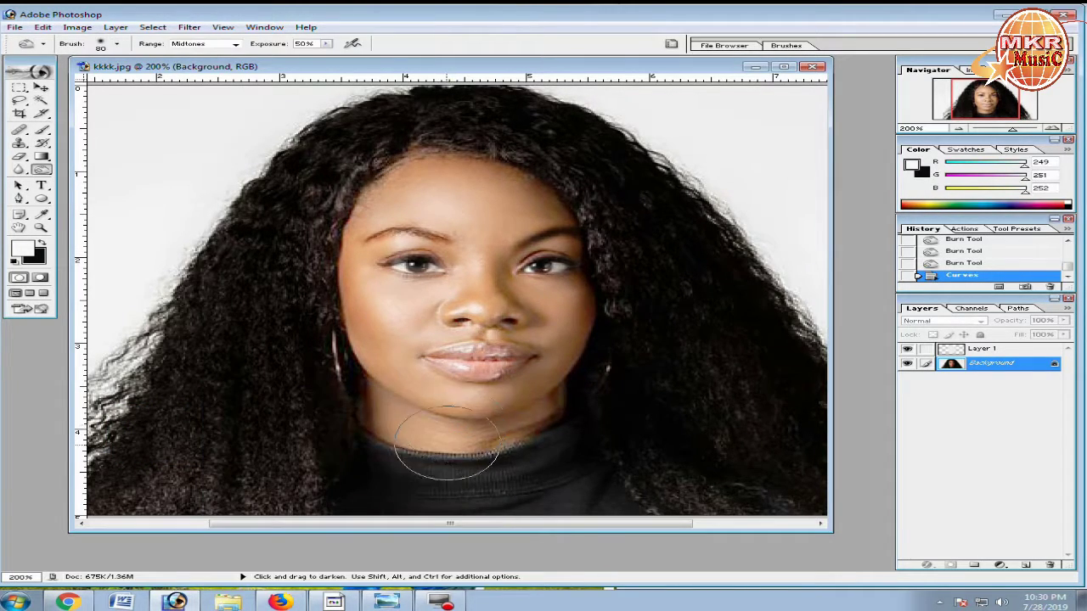
Apply Levels with the white input level lowered to about 242 to brighten highlights
{"action": "key", "text": "ctrl+l"}
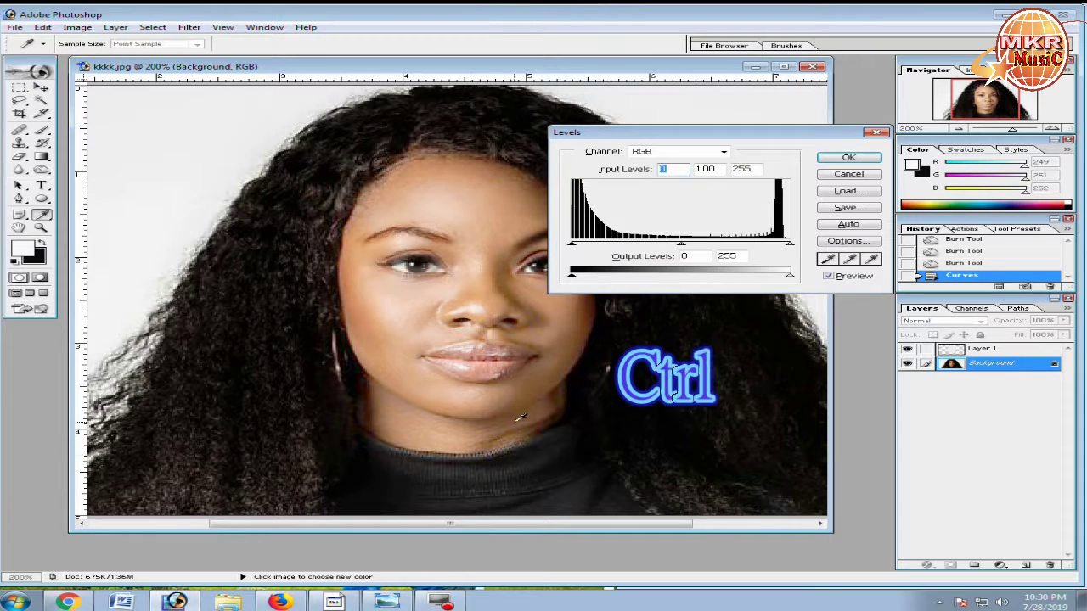
{"action": "left_click", "coordinate": [790, 245]}
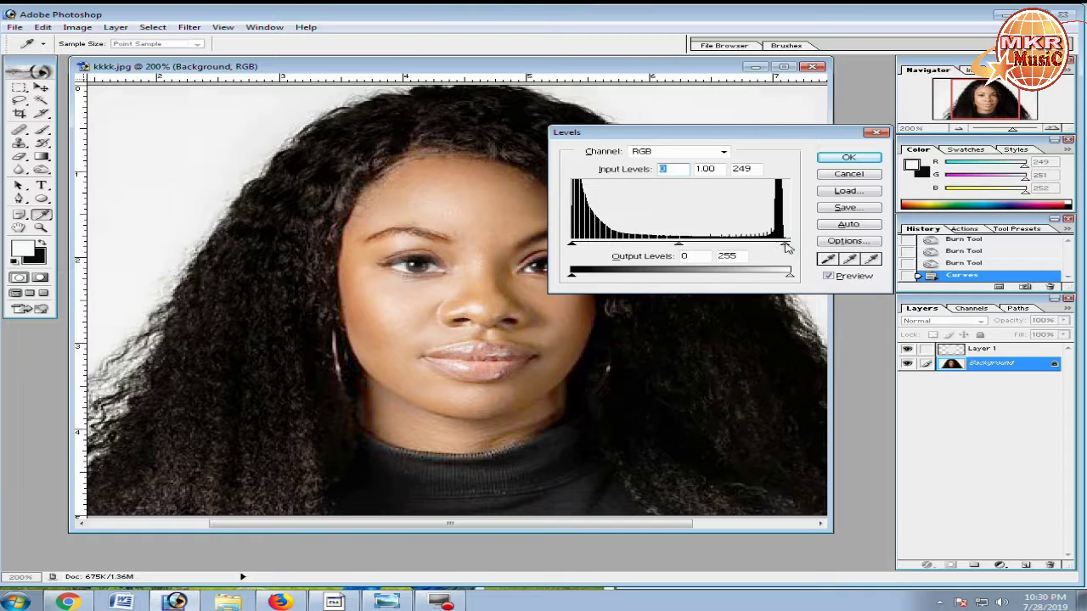
{"action": "mouse_move", "coordinate": [789, 246]}
{"action": "left_mouse_down"}
{"action": "mouse_move", "coordinate": [724, 245]}
{"action": "mouse_move", "coordinate": [772, 246]}
{"action": "left_mouse_up"}
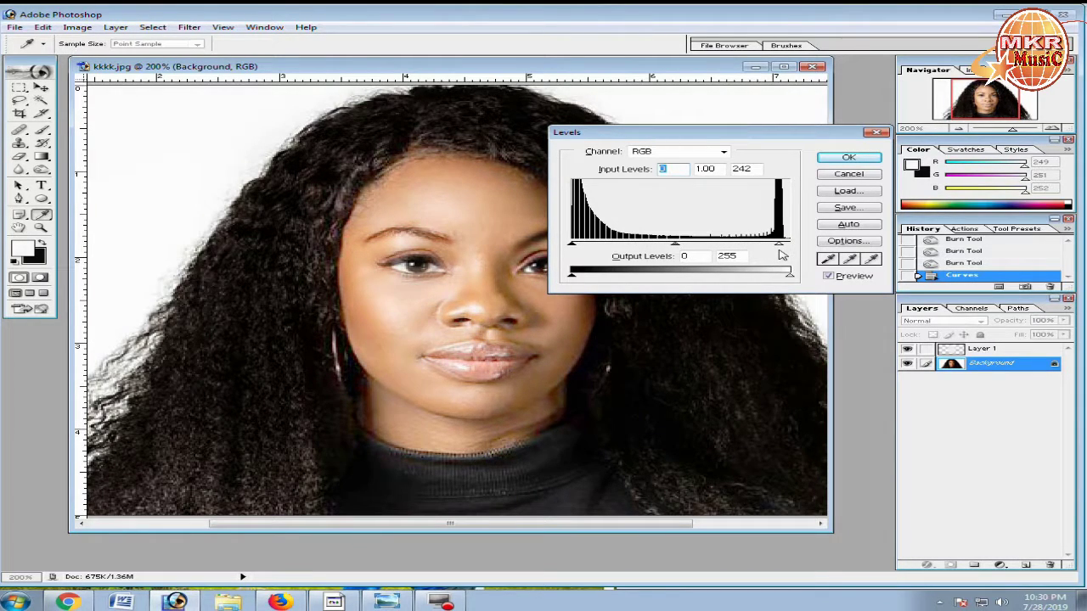
{"action": "left_click", "coordinate": [851, 158]}
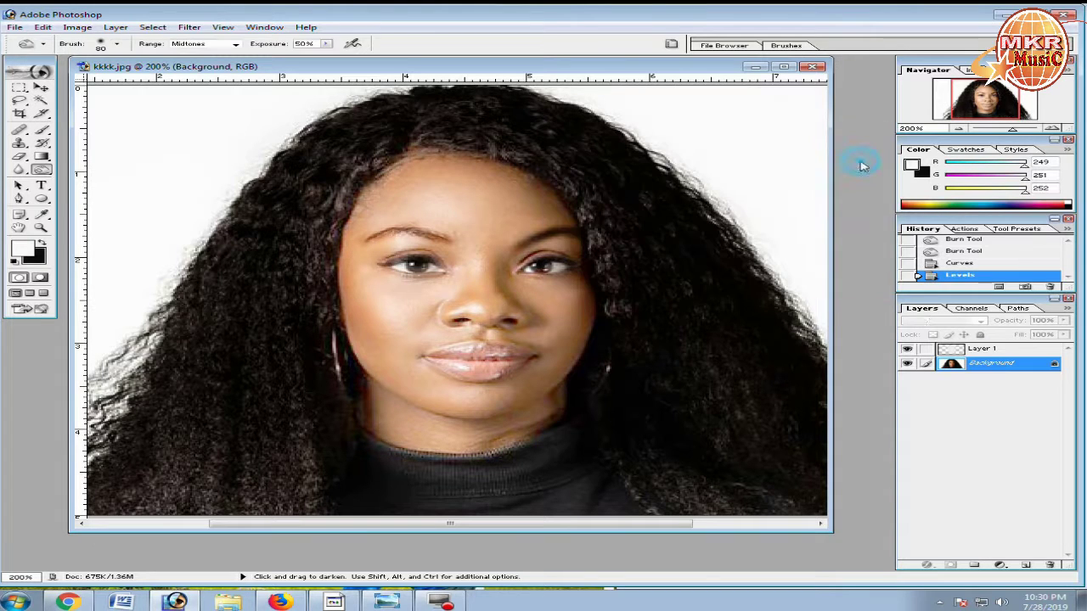
Preview heavy grain with Grain Surgery 2's Add Grain filter, then cancel without applying
{"action": "left_click", "coordinate": [204, 31]}
{"action": "mouse_move", "coordinate": [236, 292]}
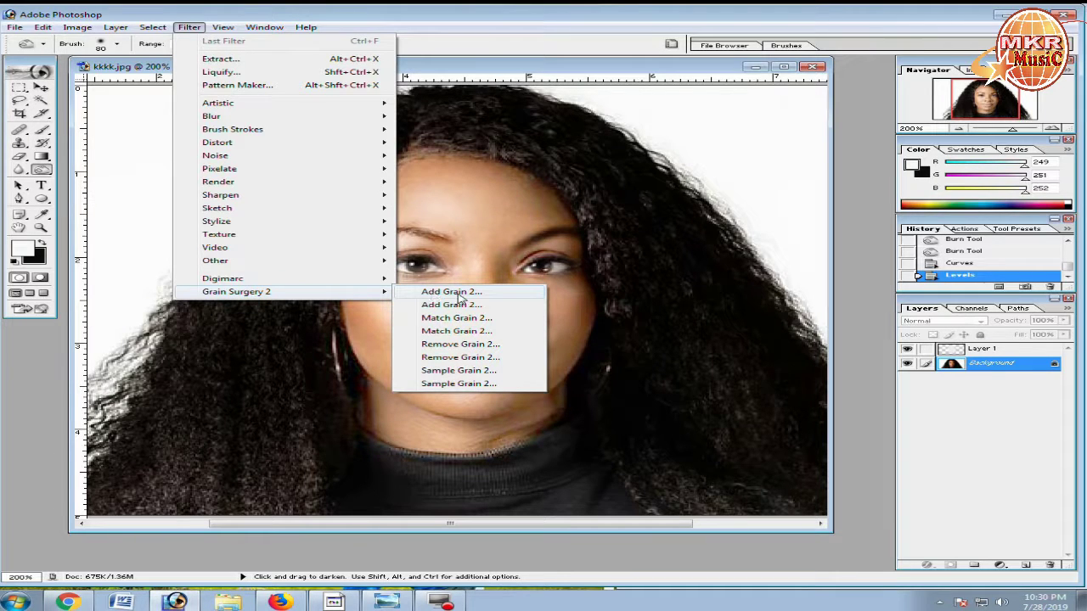
{"action": "left_click", "coordinate": [470, 293]}
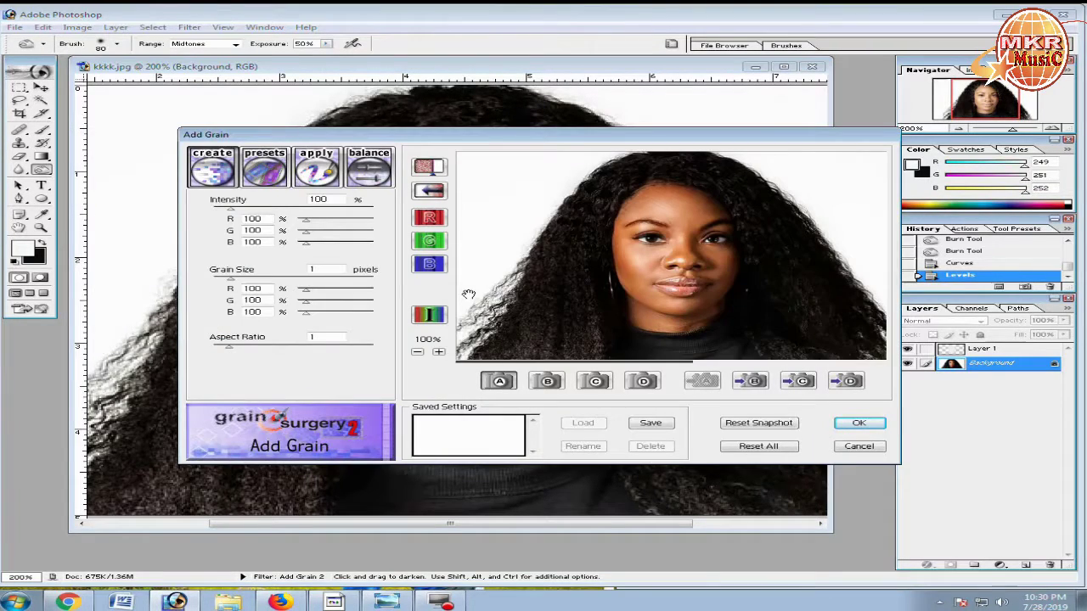
{"action": "left_click_drag", "start_coordinate": [229, 213], "coordinate": [341, 224]}
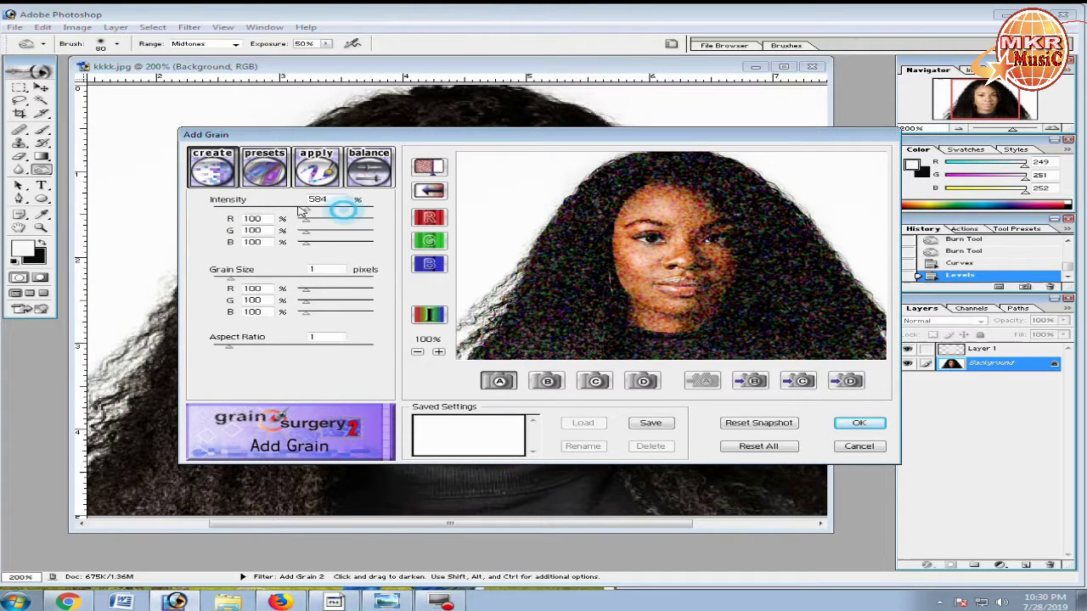
{"action": "left_click_drag", "start_coordinate": [344, 219], "coordinate": [150, 201]}
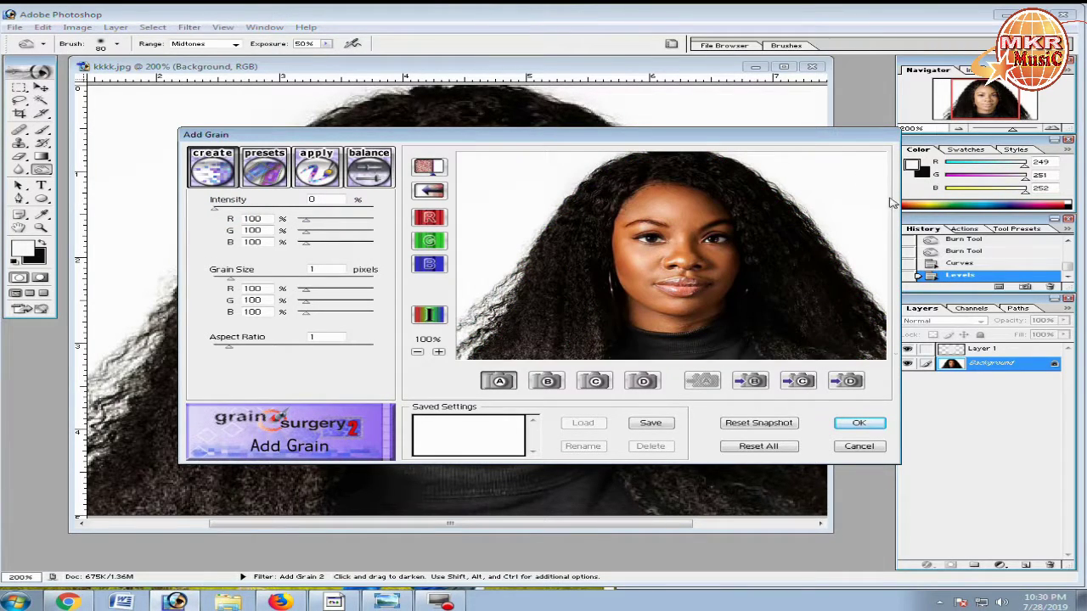
{"action": "left_click", "coordinate": [875, 449]}
{"action": "left_click", "coordinate": [989, 351]}
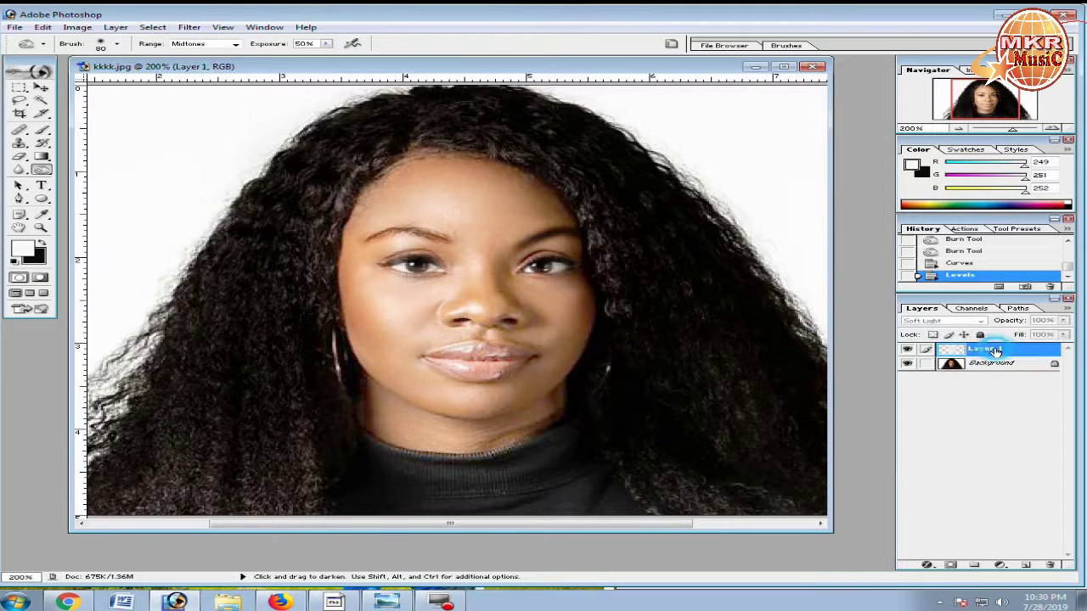
{"action": "left_click", "coordinate": [194, 28]}
{"action": "mouse_move", "coordinate": [236, 292]}
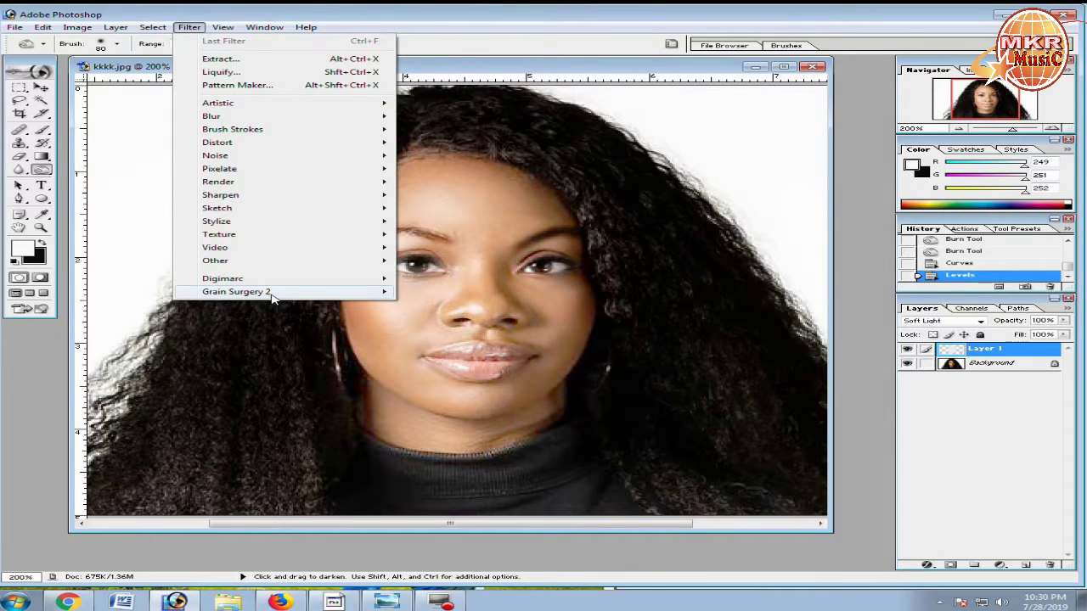
{"action": "left_click", "coordinate": [446, 291]}
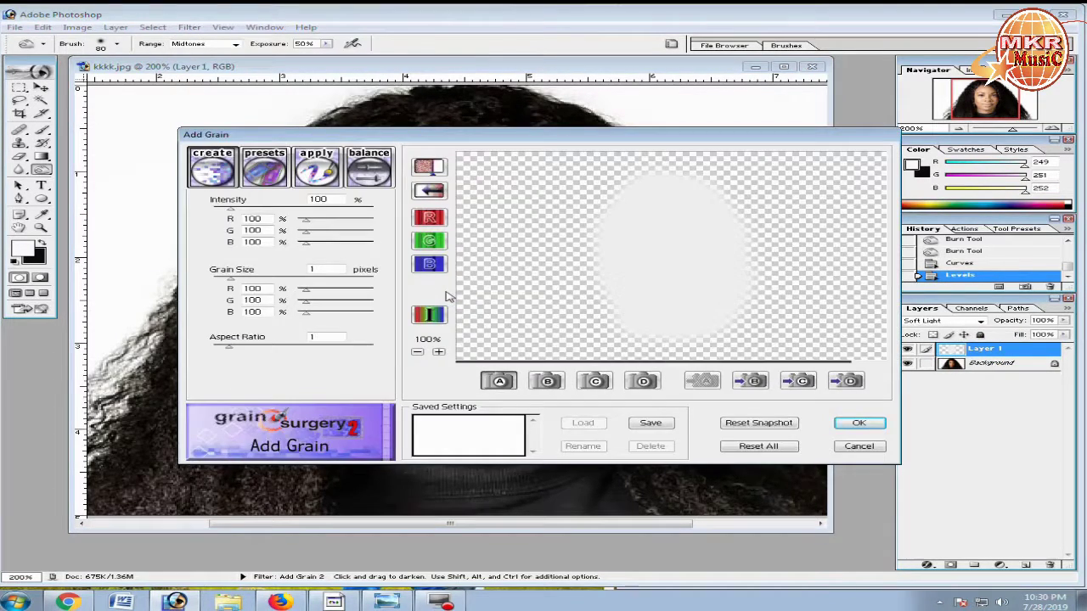
{"action": "left_click", "coordinate": [861, 448]}
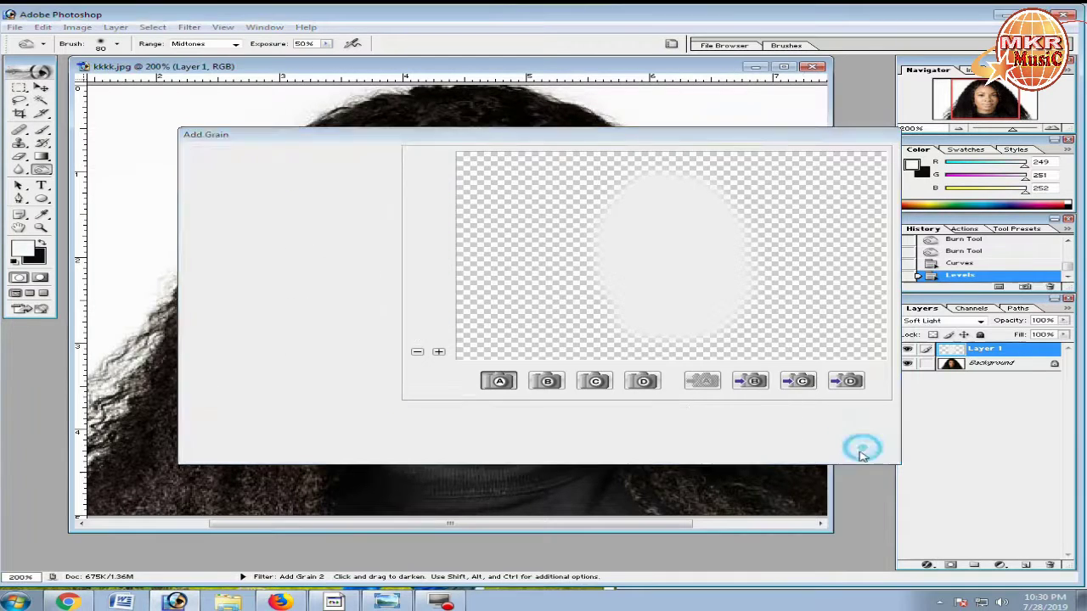
Shrink the burn brush to 10, select Background, and toggle Soft Light Layer 1 off and on
{"action": "key", "text": "bracketleft"}
{"action": "key", "text": "bracketleft"}
{"action": "key", "text": "bracketleft"}
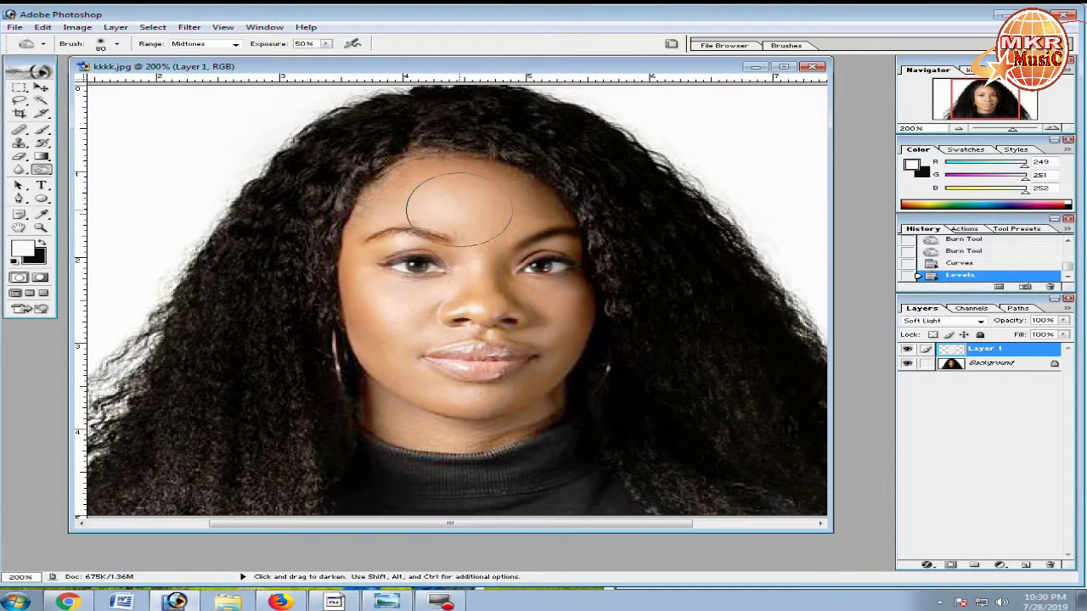
{"action": "key", "text": "bracketleft"}
{"action": "key", "text": "bracketleft"}
{"action": "key", "text": "bracketleft"}
{"action": "left_click", "coordinate": [1009, 365]}
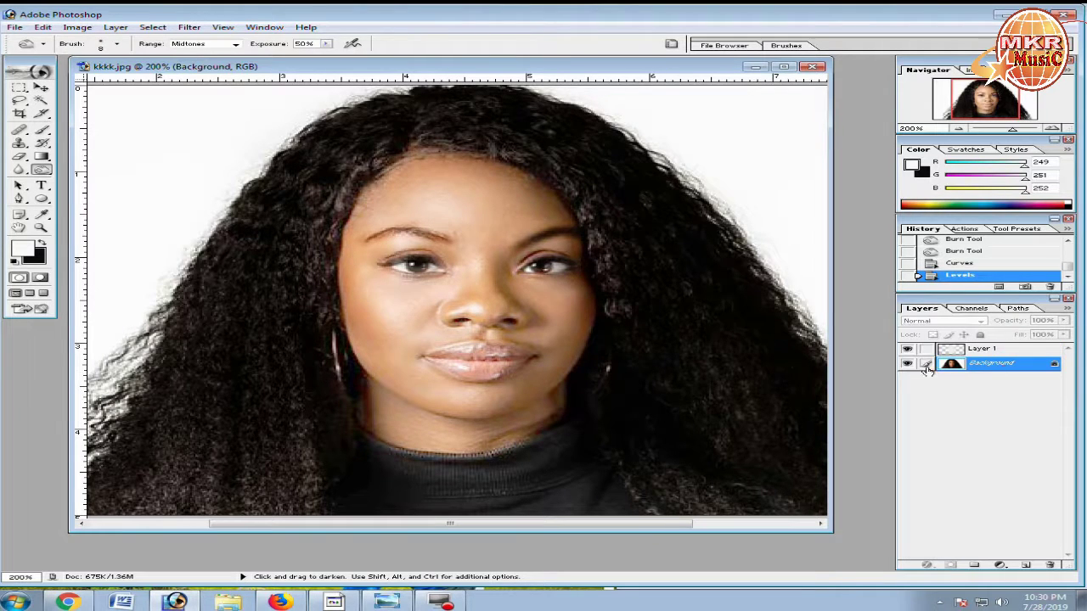
{"action": "left_click", "coordinate": [907, 349]}
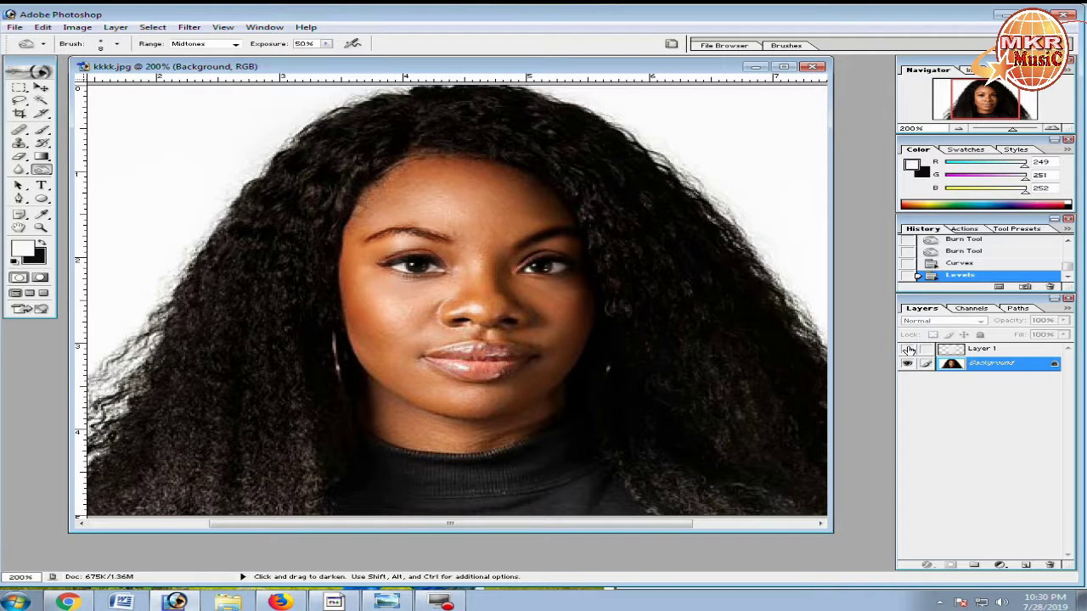
{"action": "left_click", "coordinate": [907, 349]}
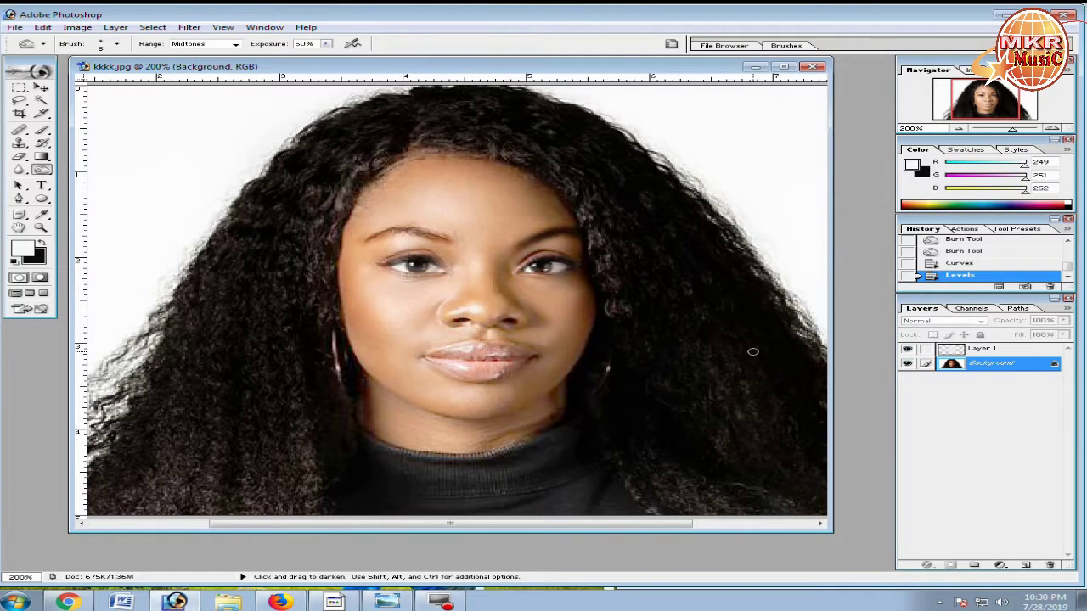
Zoom out to view the whole portrait
{"action": "key", "text": "ctrl"}
{"action": "key", "text": "ctrl+minus"}
{"action": "key", "text": "ctrl+minus"}
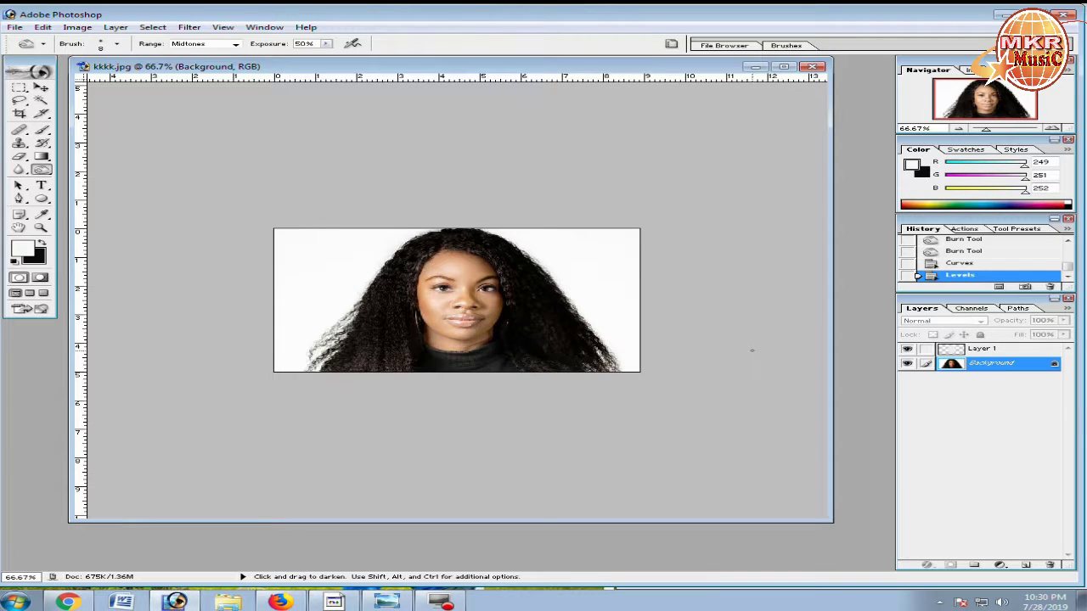
{"action": "scroll", "coordinate": [755, 353], "scroll_direction": "up", "scroll_amount": 1}
{"action": "scroll", "coordinate": [754, 351], "scroll_direction": "up", "scroll_amount": 1}
{"action": "scroll", "coordinate": [752, 350], "scroll_direction": "up", "scroll_amount": 1}
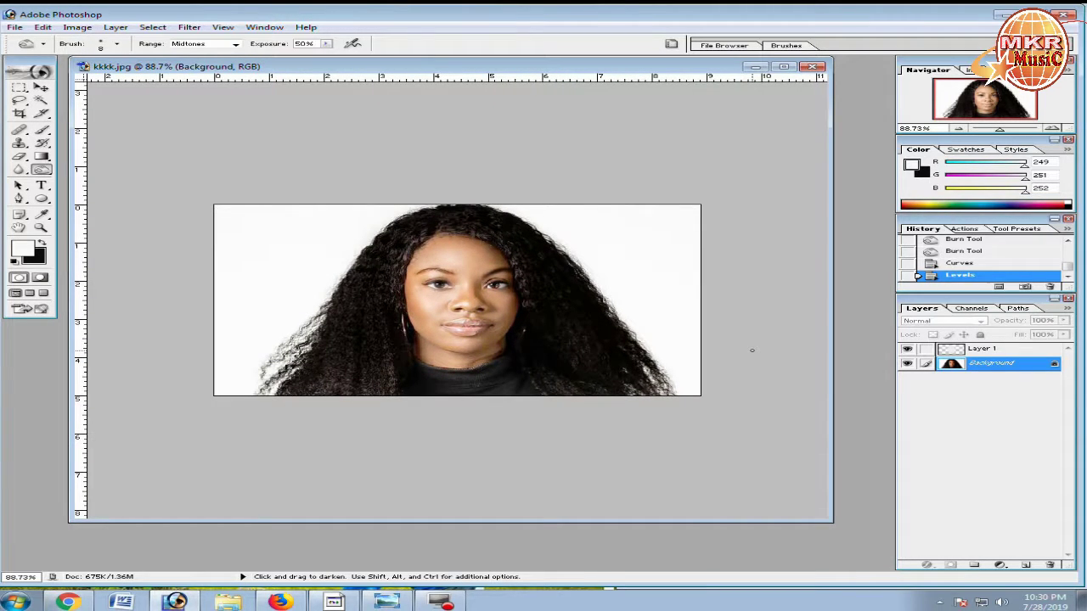